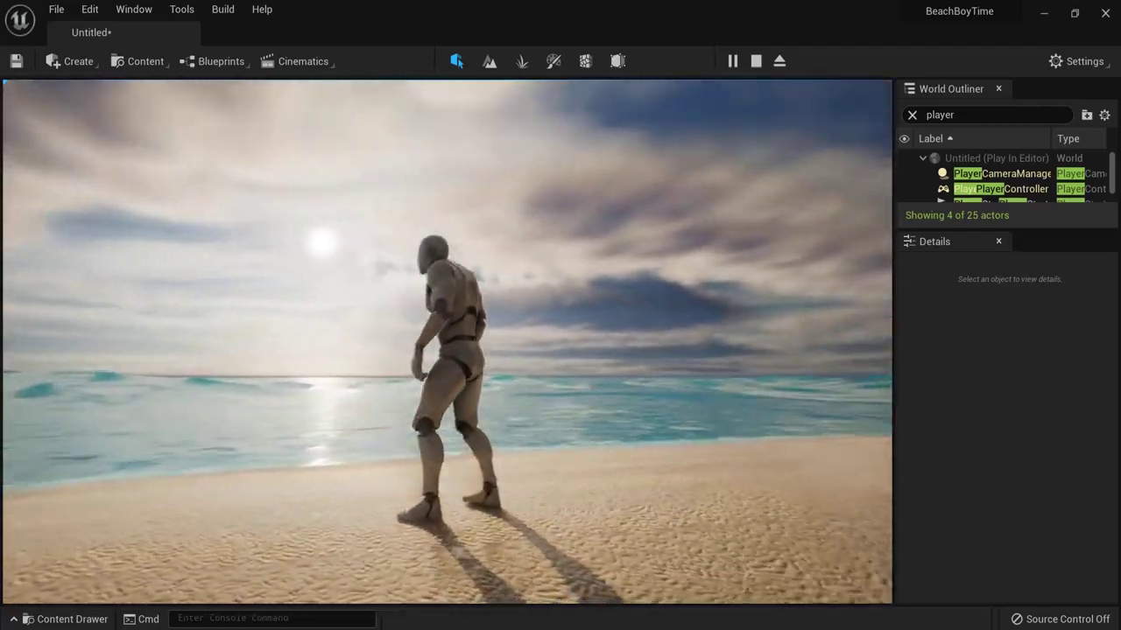
# Run the mannequin around the finished beach level in play mode to preview the shoreline, cliffs and ocean.
pyautogui.press('s')
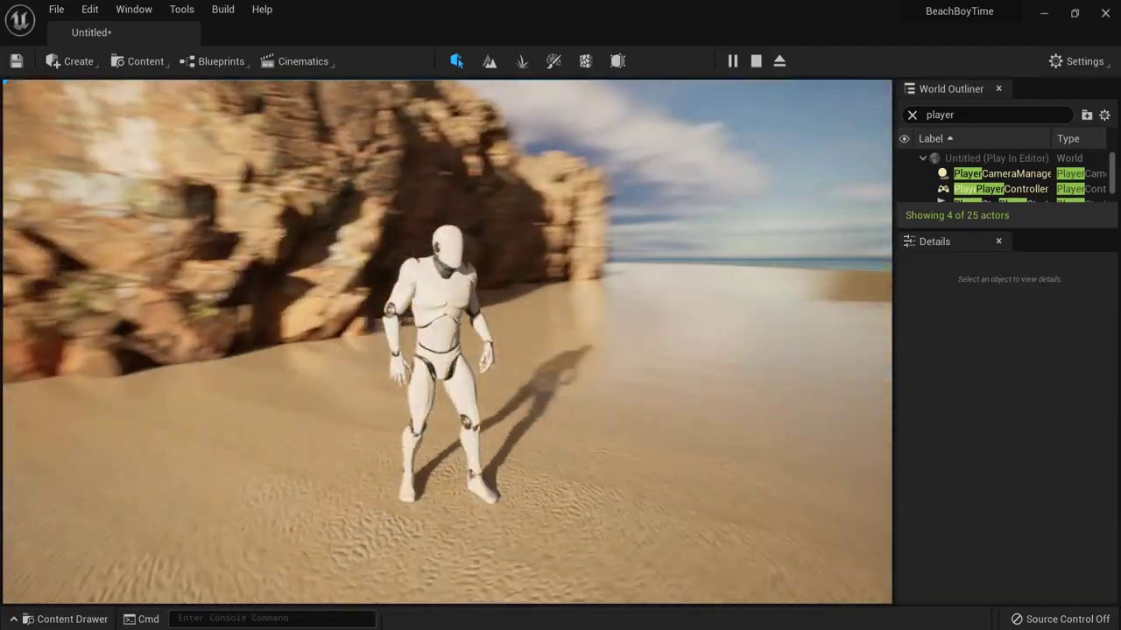
pyautogui.press('w')
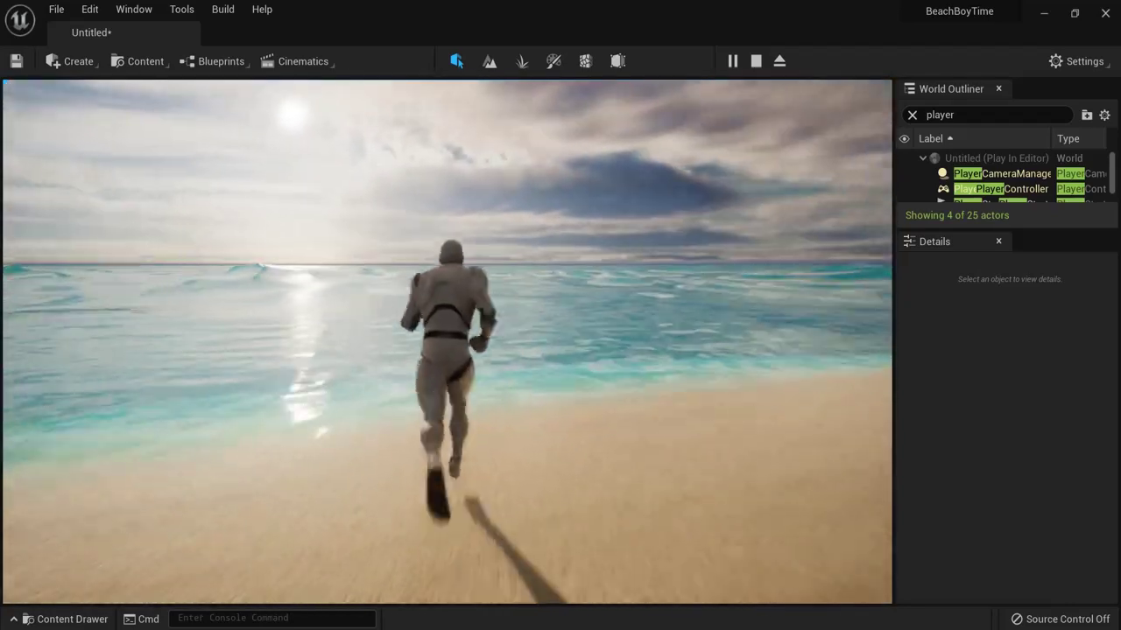
pyautogui.press('space')
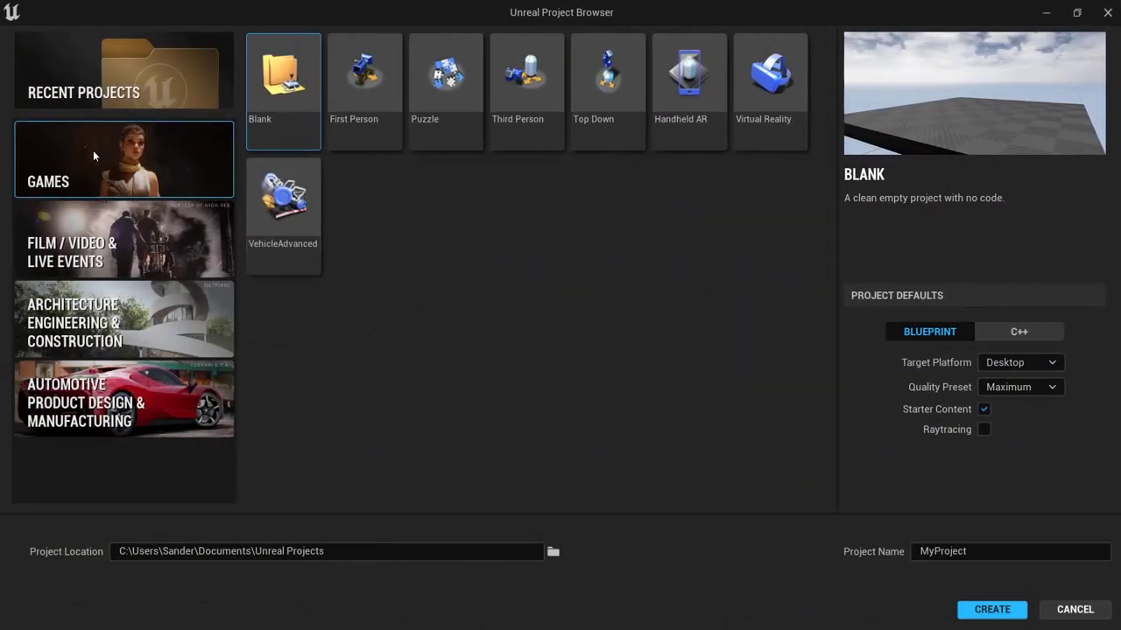
# Create a Blueprint games project from the Third Person template, named BeachBoyTime, with starter content.
pyautogui.click(513, 88)
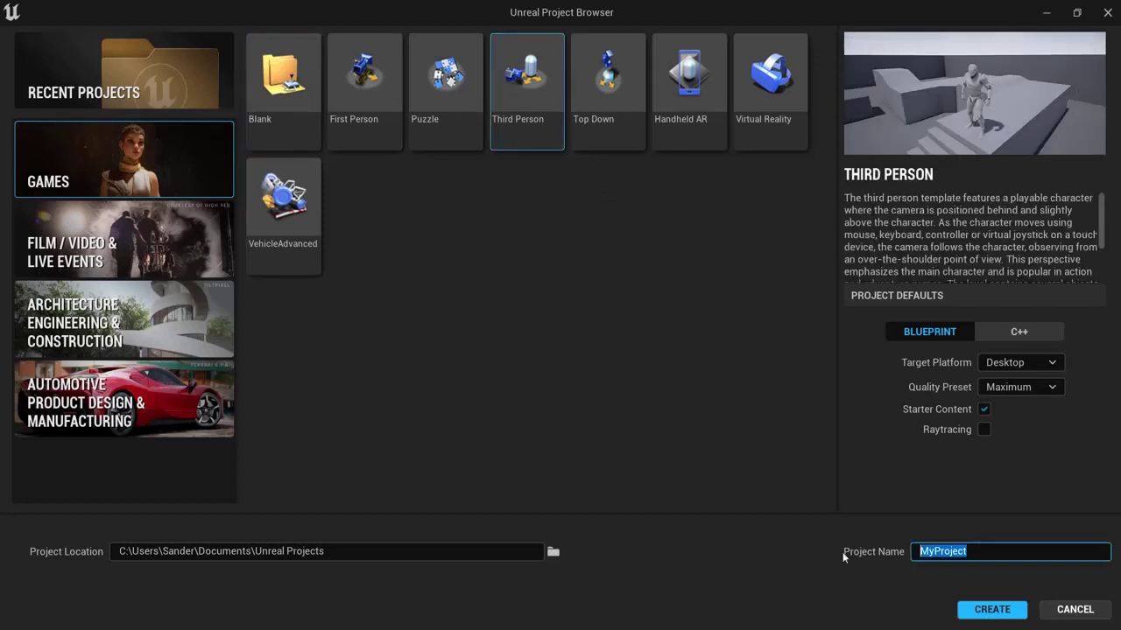
pyautogui.click(982, 615)
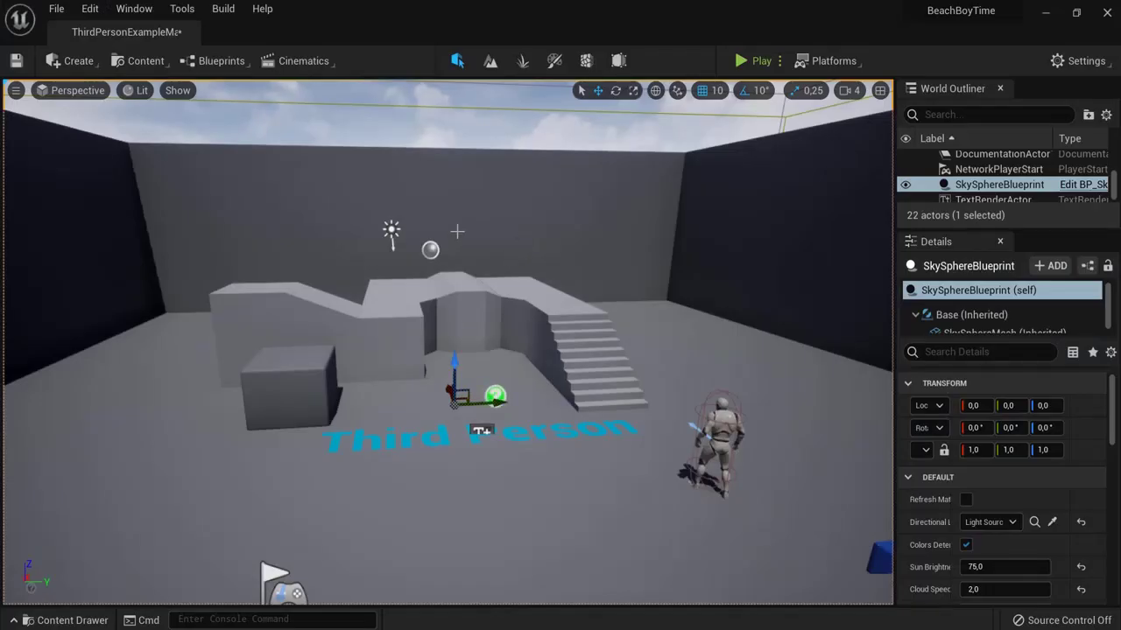
pyautogui.click(457, 231)
pyautogui.click(473, 317)
pyautogui.click(594, 364)
pyautogui.click(517, 482)
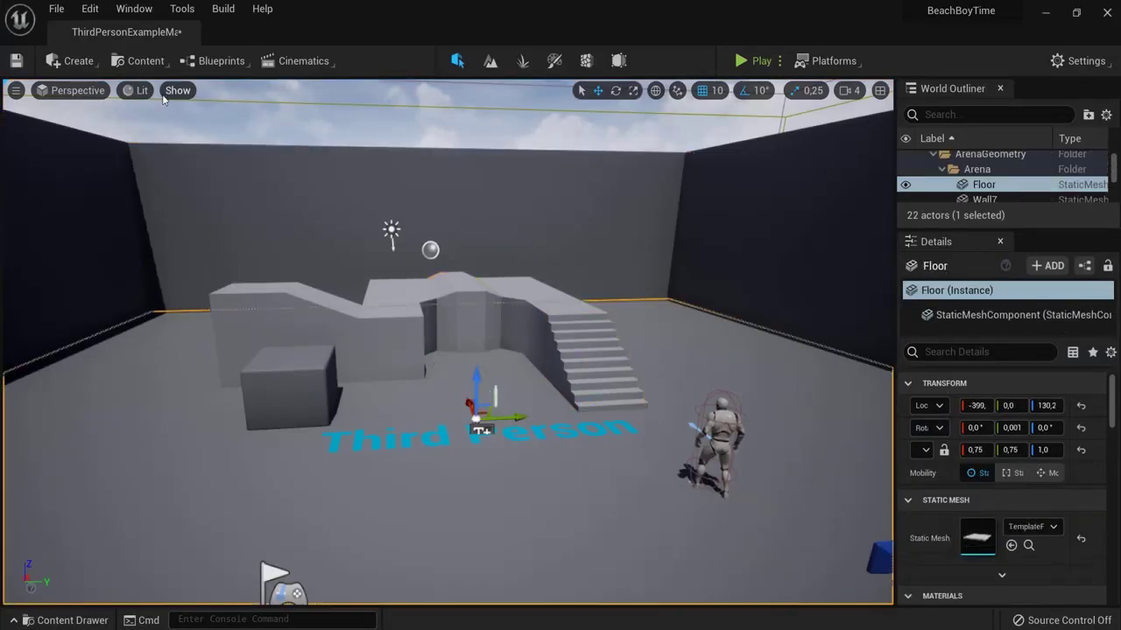
# Create a new level from the TimeOfDay template without saving the example map.
pyautogui.click(56, 10)
pyautogui.click(97, 48)
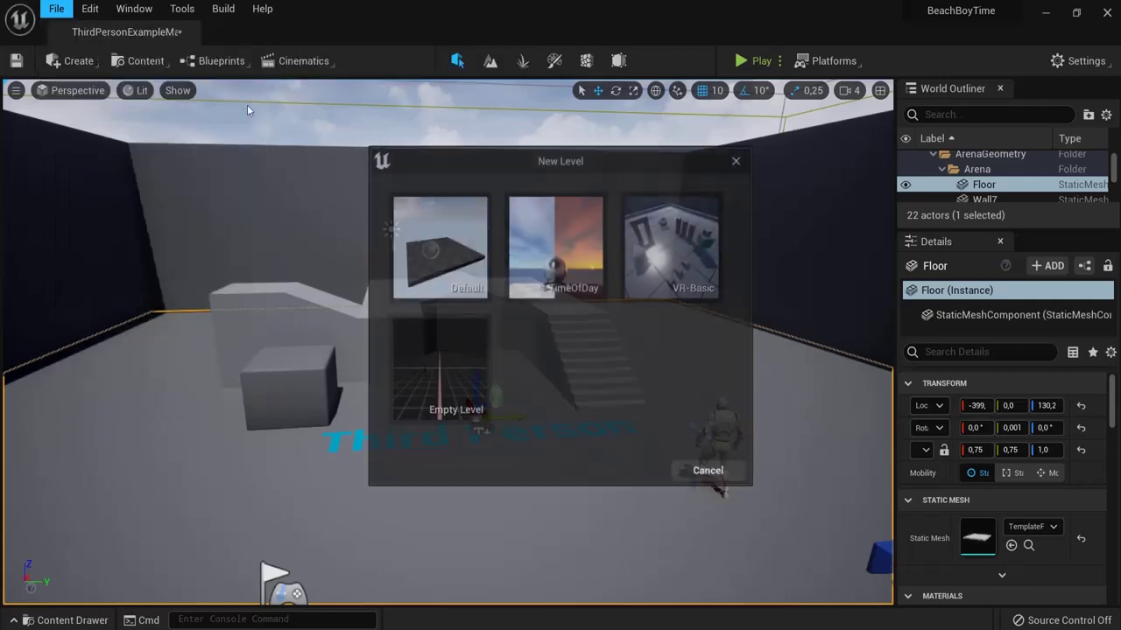
pyautogui.click(534, 242)
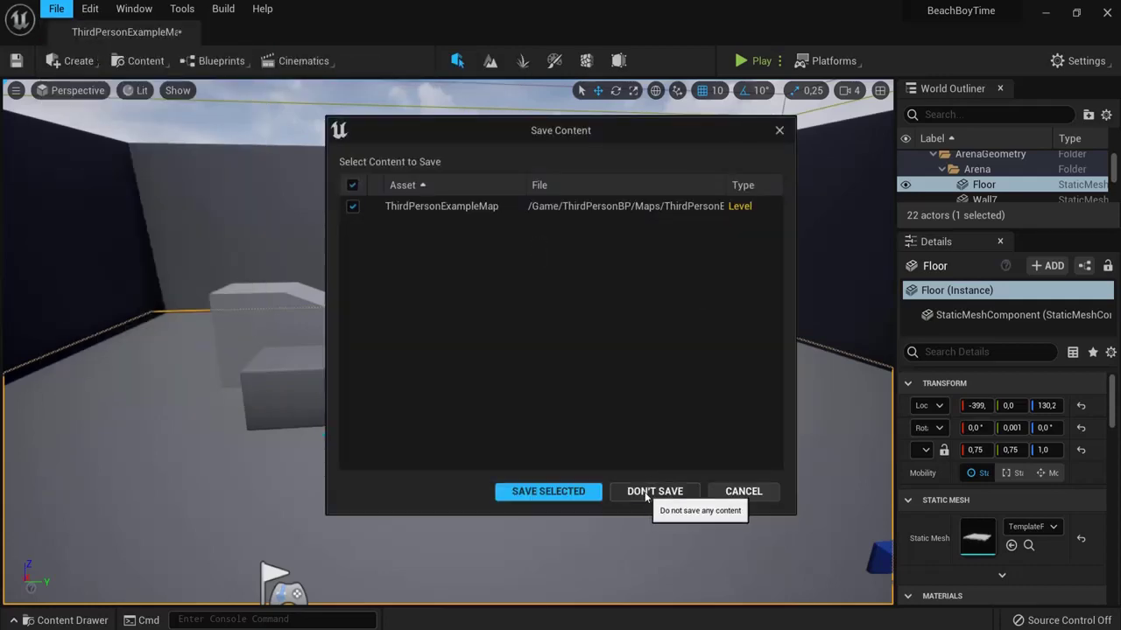
pyautogui.click(652, 491)
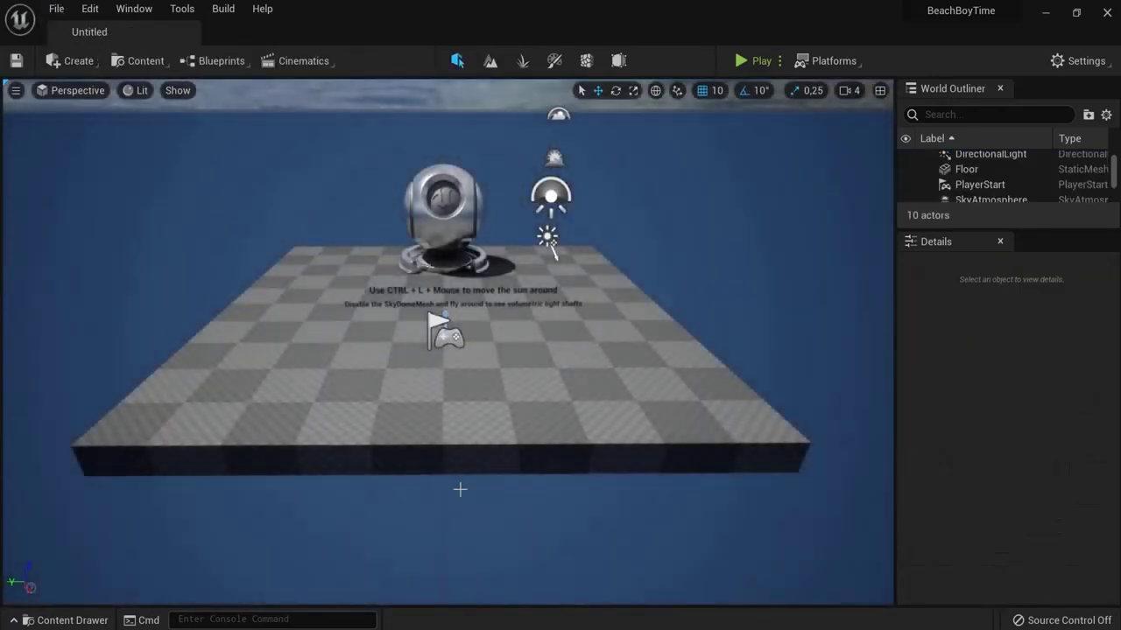
# Delete the preview sphere and the text about moving the sun from the level.
pyautogui.click(441, 238)
pyautogui.press('Delete')
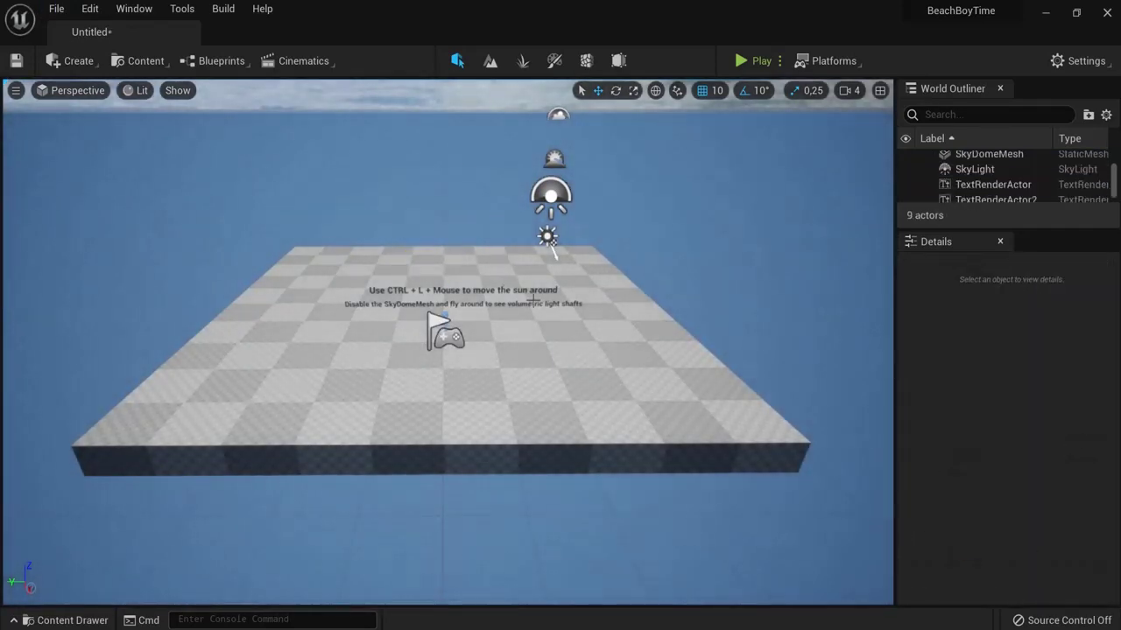
pyautogui.click(525, 301)
pyautogui.click(524, 290)
pyautogui.press('Delete')
# Delete the remaining SkyDomeMesh hint text and the checkered floor from the level.
pyautogui.click(520, 306)
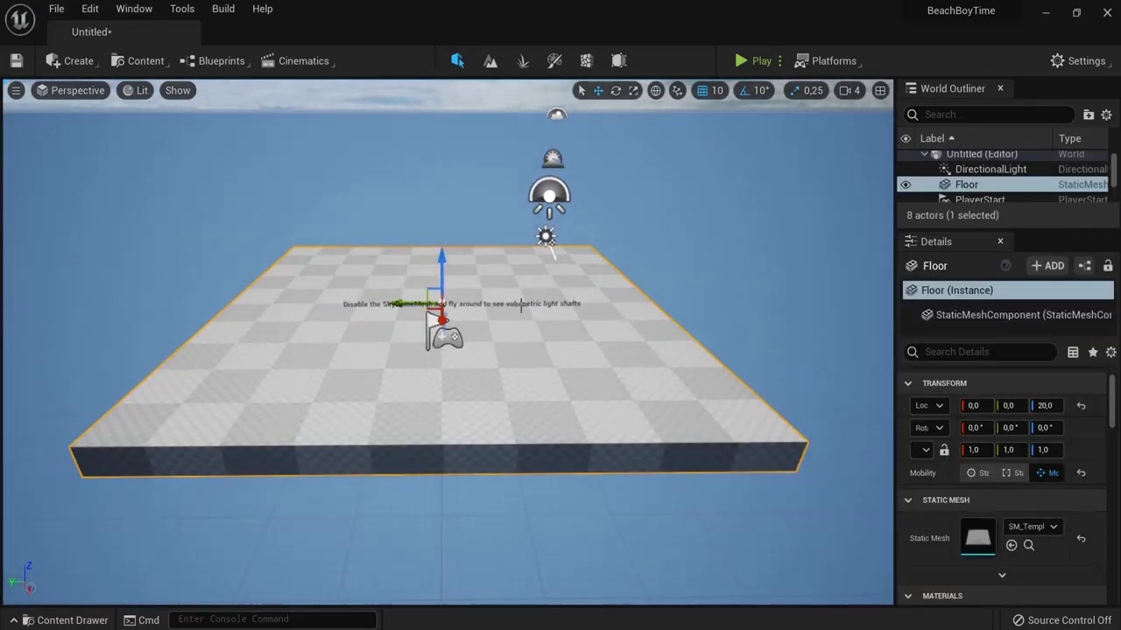
pyautogui.moveTo(521, 306); pyautogui.dragTo(526, 304)
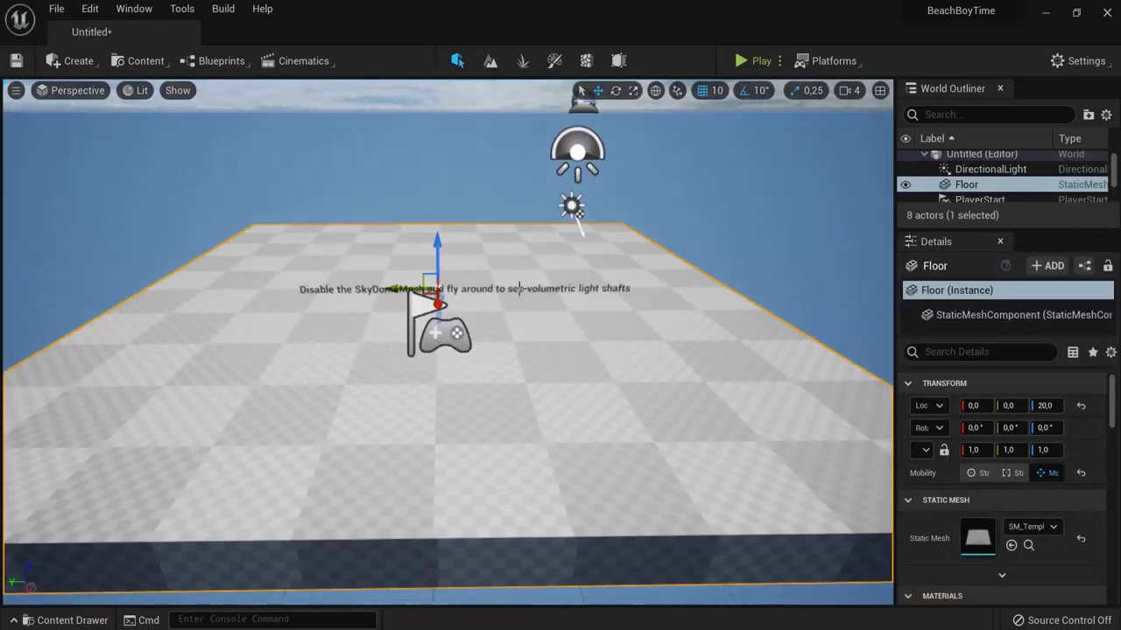
pyautogui.click(523, 303)
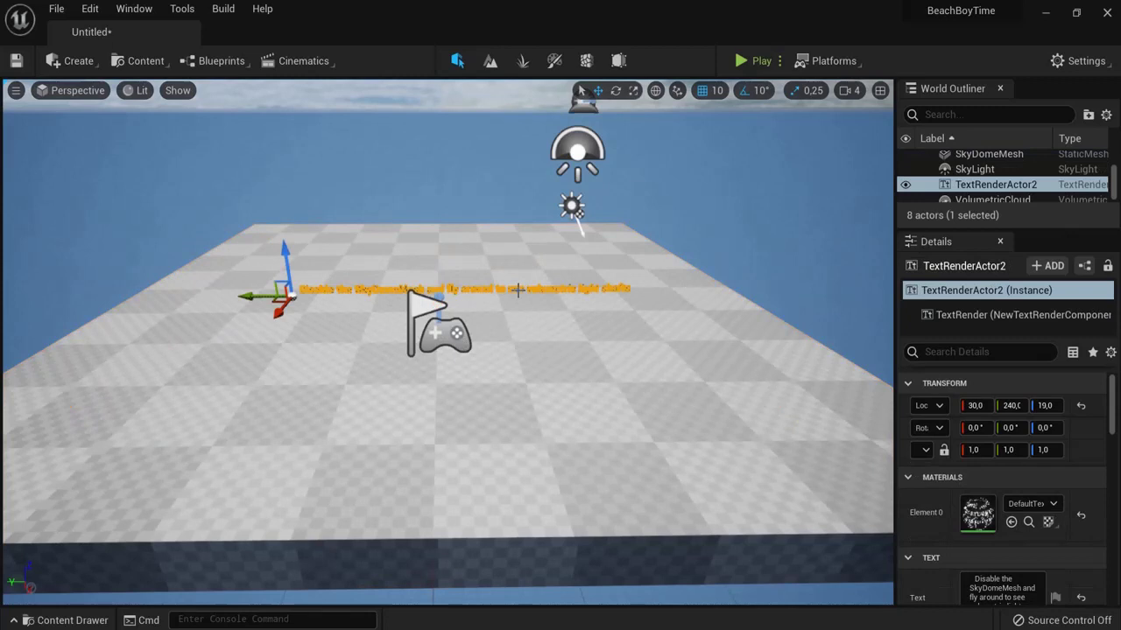
pyautogui.press('Delete')
pyautogui.click(513, 258)
pyautogui.press('Delete')
pyautogui.scroll(-3, 502, 305)
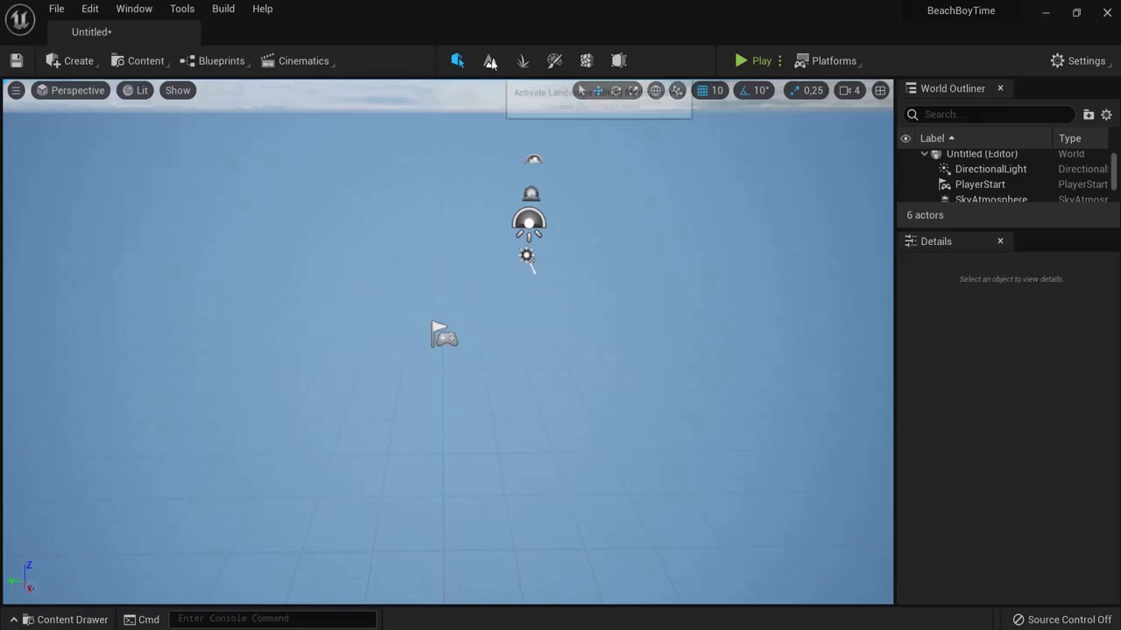
# Start a new landscape in Landscape mode and set its Z location to 0.
pyautogui.click(490, 61)
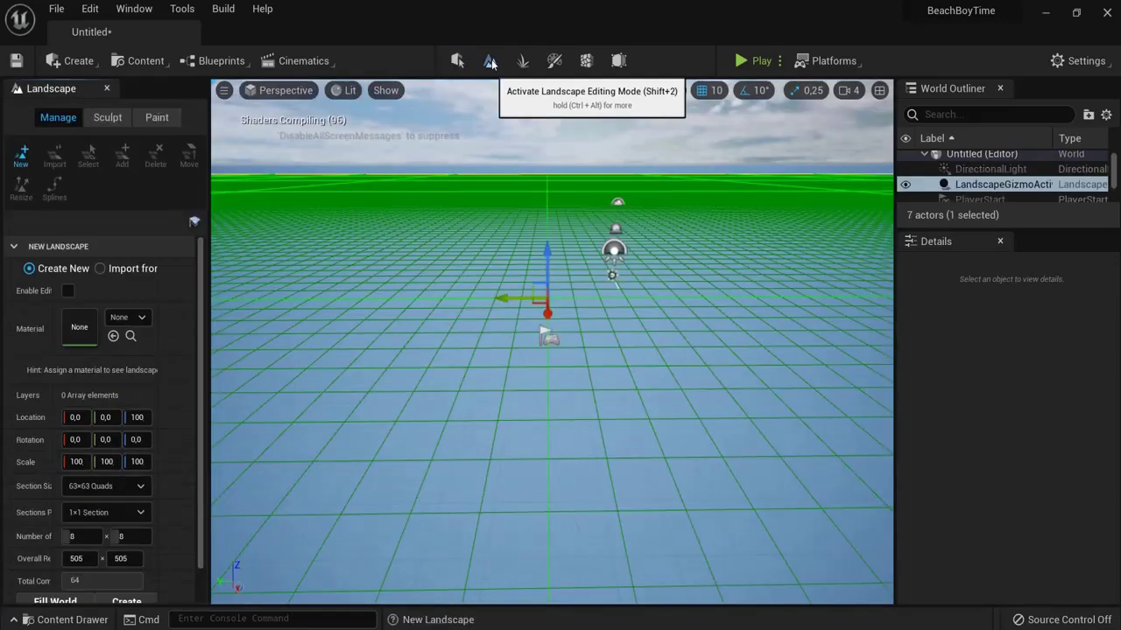
pyautogui.press('s')
pyautogui.moveTo(551, 342); pyautogui.dragTo(576, 390, button='right')
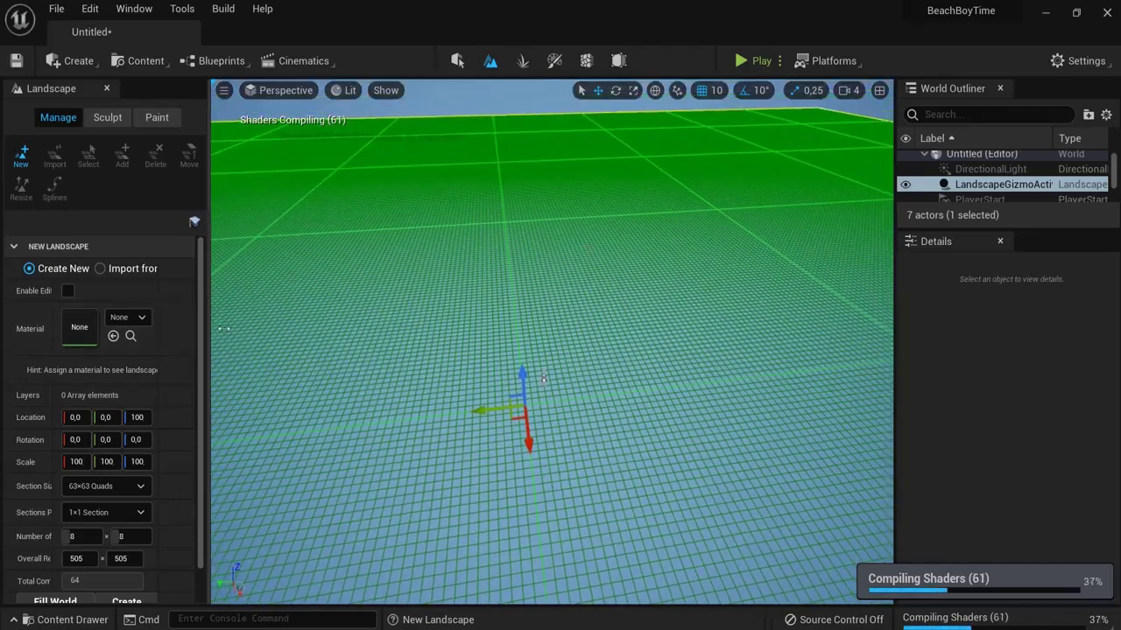
pyautogui.scroll(-1, 35, 412)
pyautogui.click(136, 401)
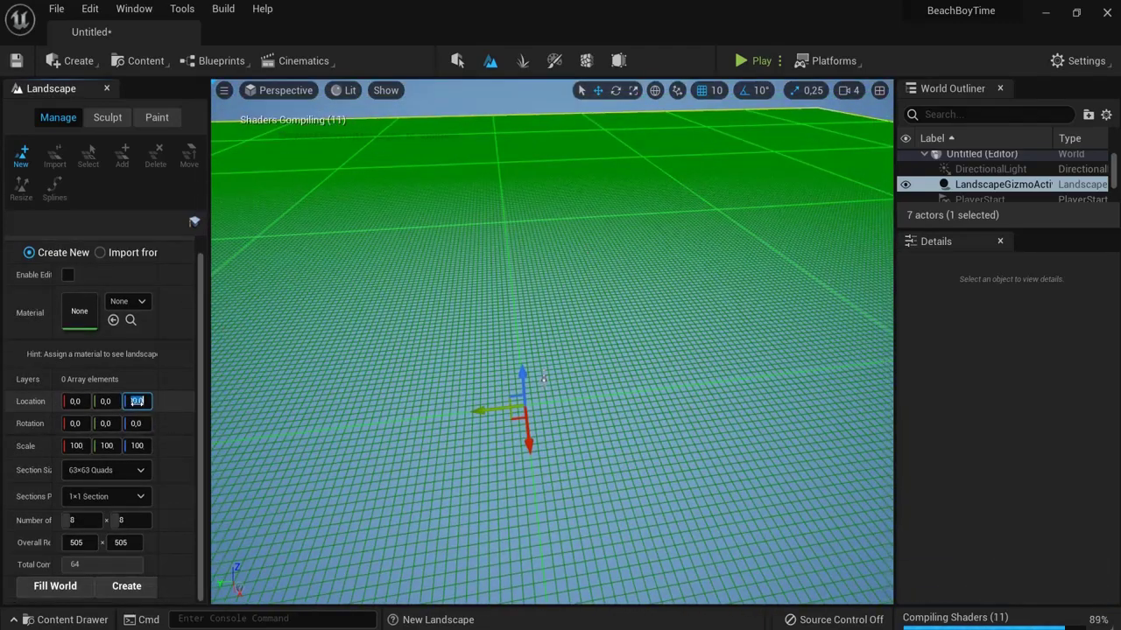
pyautogui.write('0')
pyautogui.press('Return')
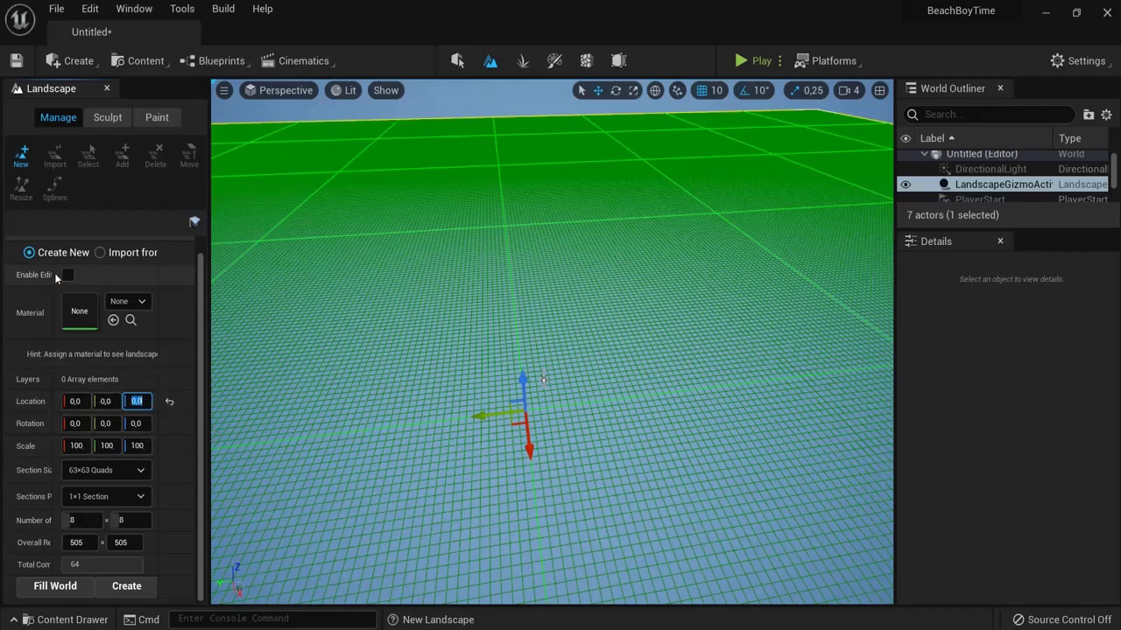
# Enable edit layers for the new landscape and create it.
pyautogui.moveTo(55, 274); pyautogui.dragTo(73, 276)
pyautogui.click(98, 275)
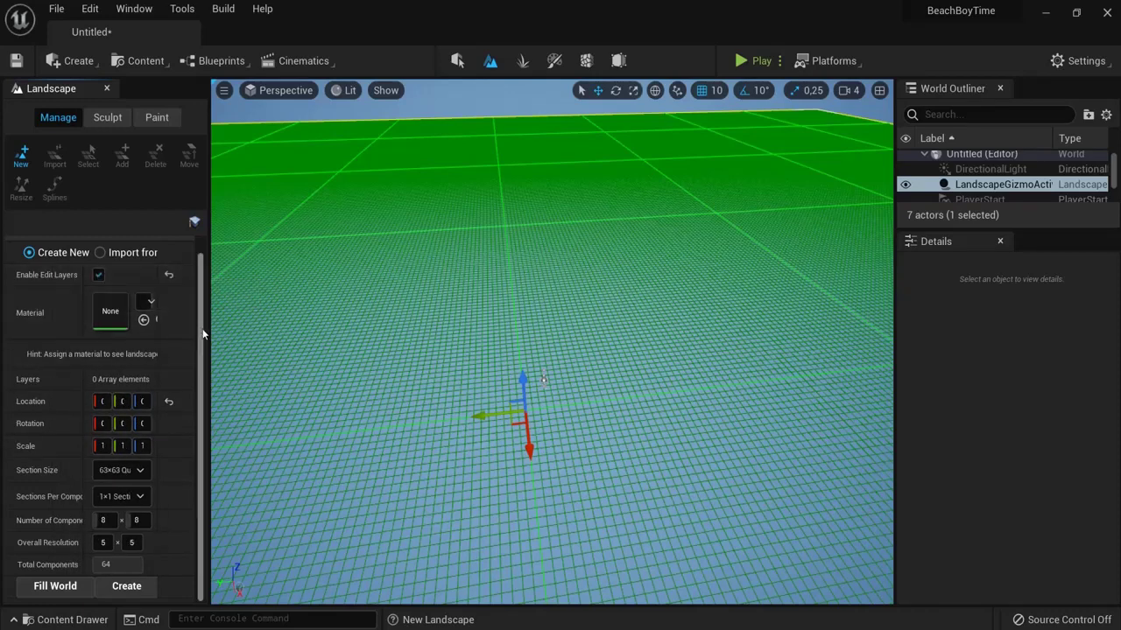
pyautogui.click(127, 594)
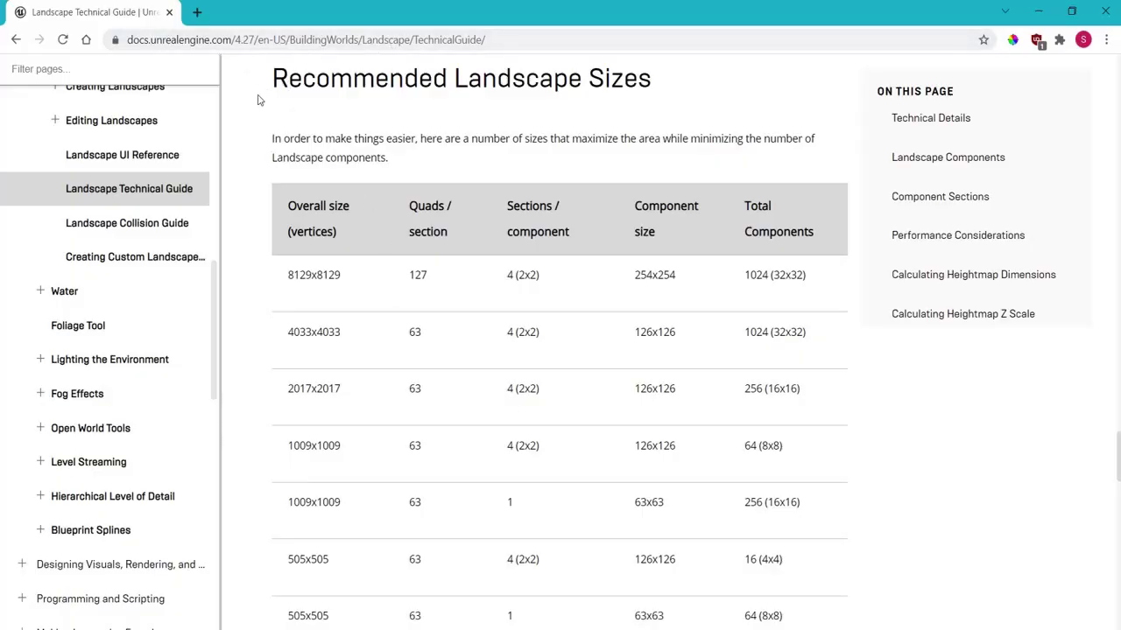
# Switch to the browser and examine the Recommended Landscape Sizes table in the Landscape Technical Guide.
pyautogui.moveTo(268, 81); pyautogui.dragTo(692, 83)
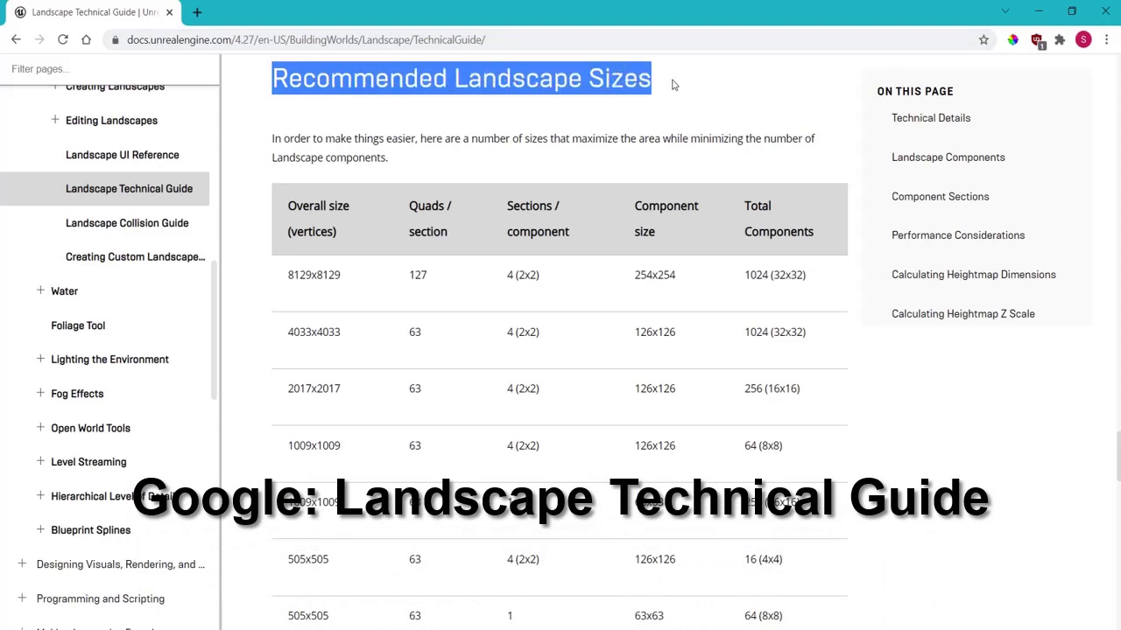
pyautogui.scroll(-8, 358, 255)
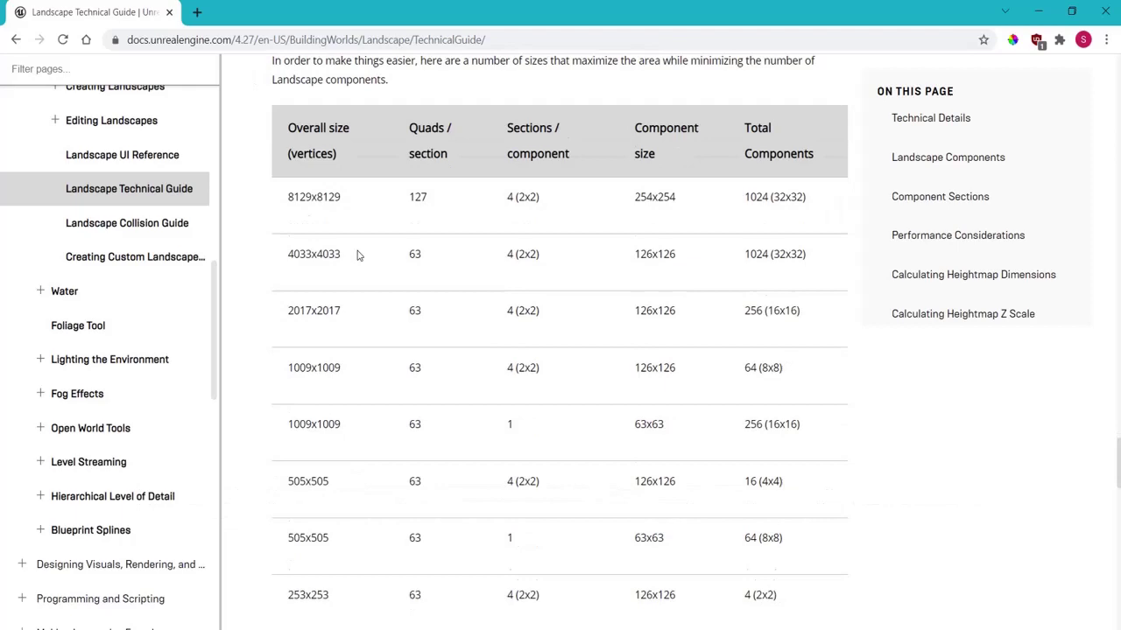
pyautogui.moveTo(294, 325); pyautogui.dragTo(869, 330)
pyautogui.click(868, 330)
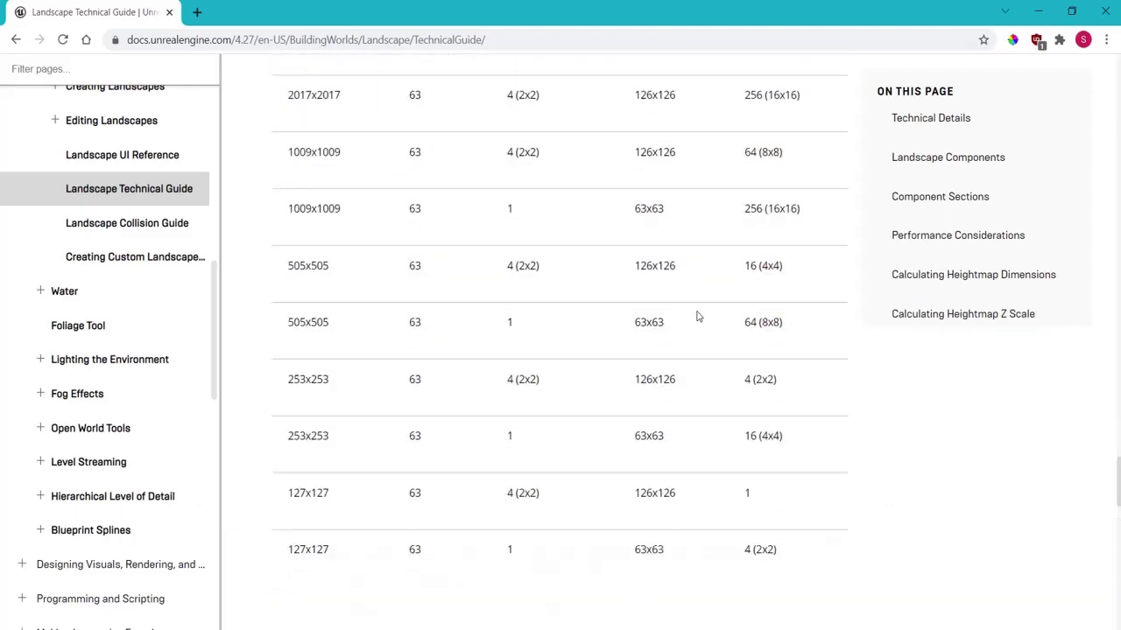
pyautogui.scroll(6, 457, 85)
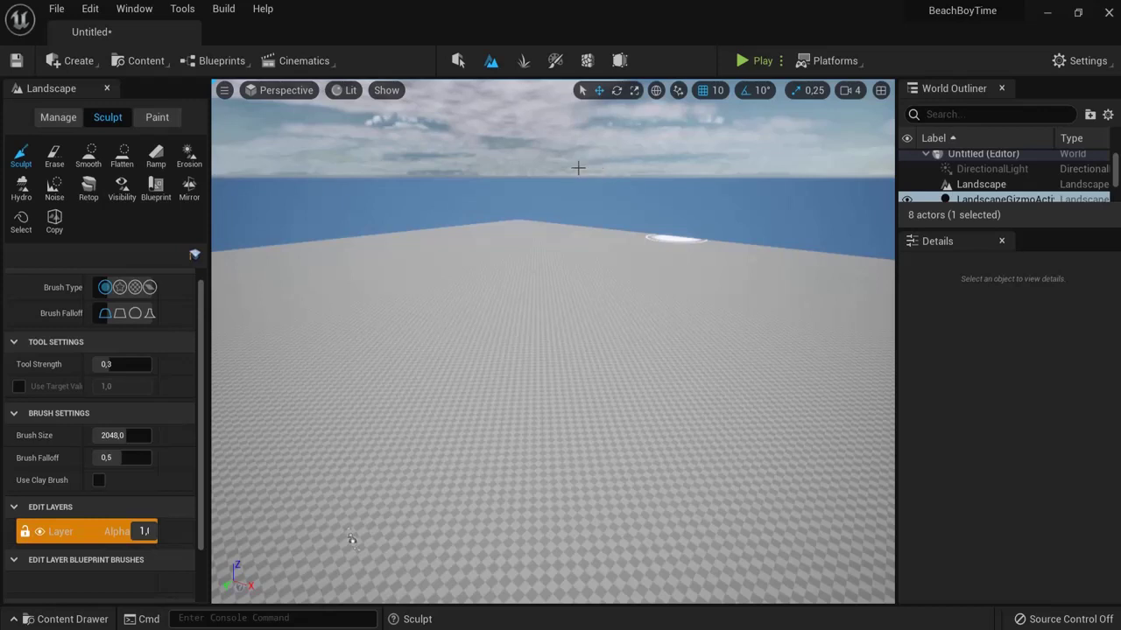
# Return to selection mode in Unreal Editor, search the plugins for "water" and enable the Water plugin.
pyautogui.click(457, 60)
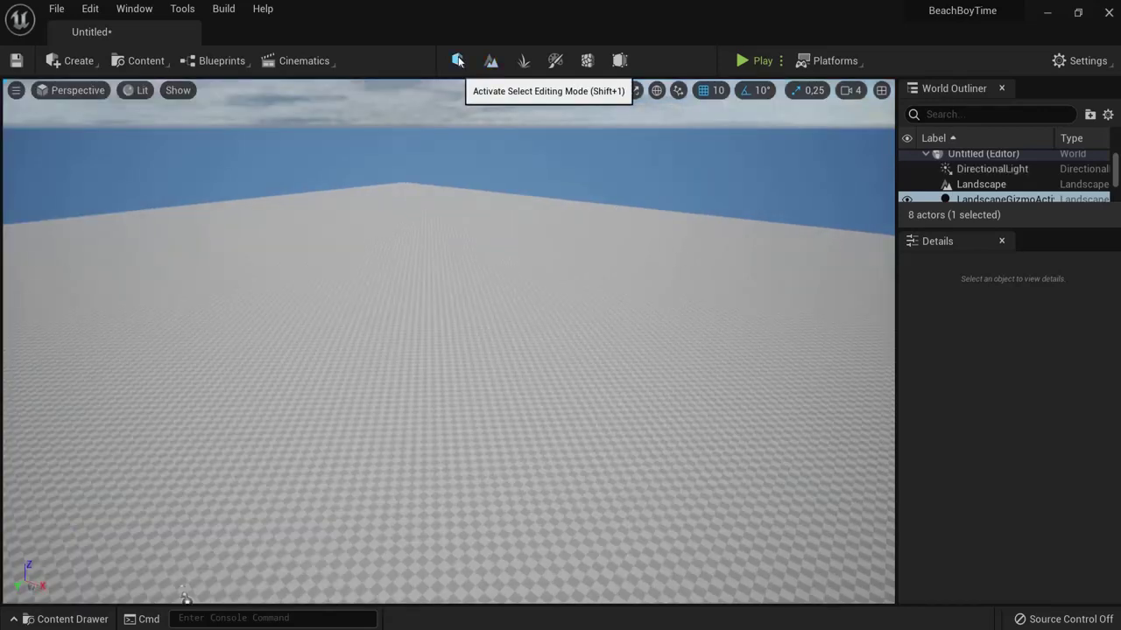
pyautogui.click(91, 8)
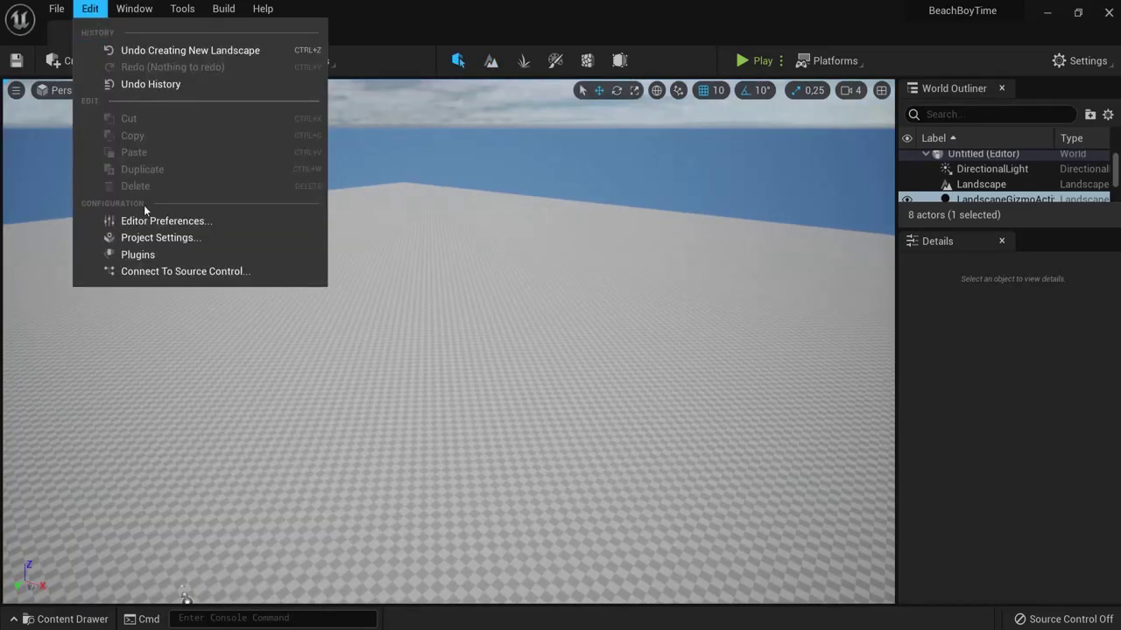
pyautogui.click(154, 254)
pyautogui.click(759, 58)
pyautogui.write('w')
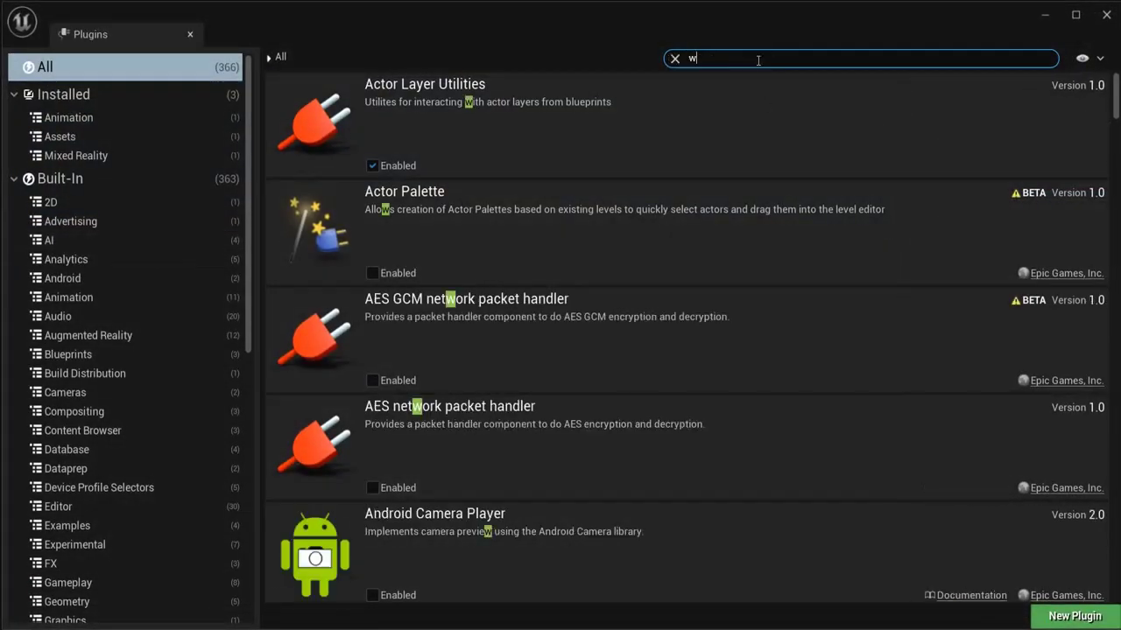
pyautogui.write('ater')
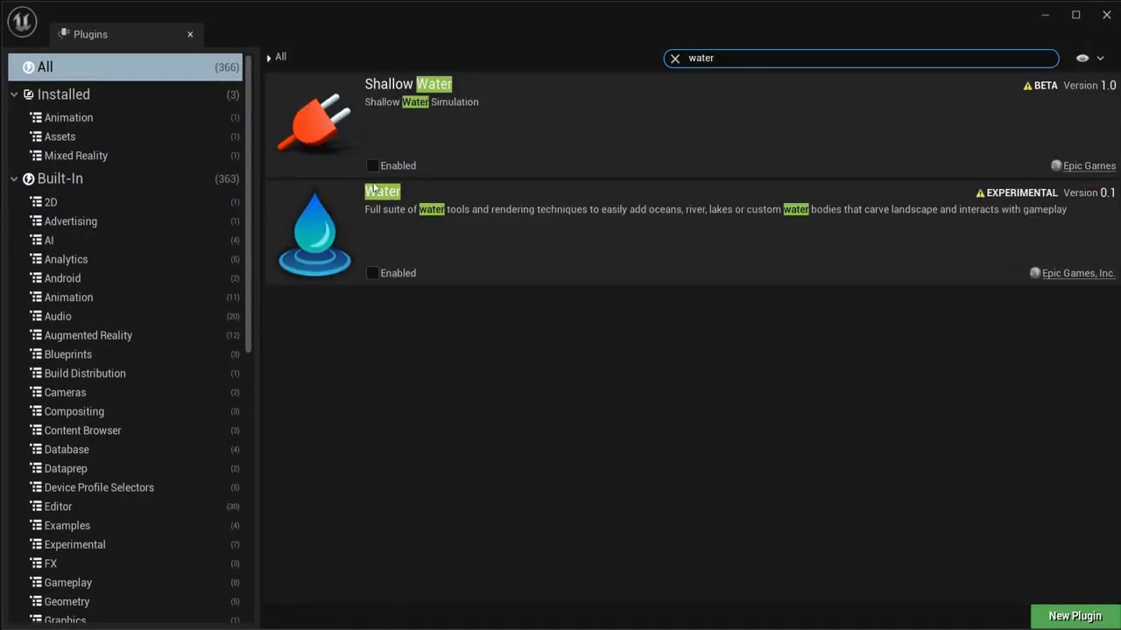
pyautogui.click(372, 273)
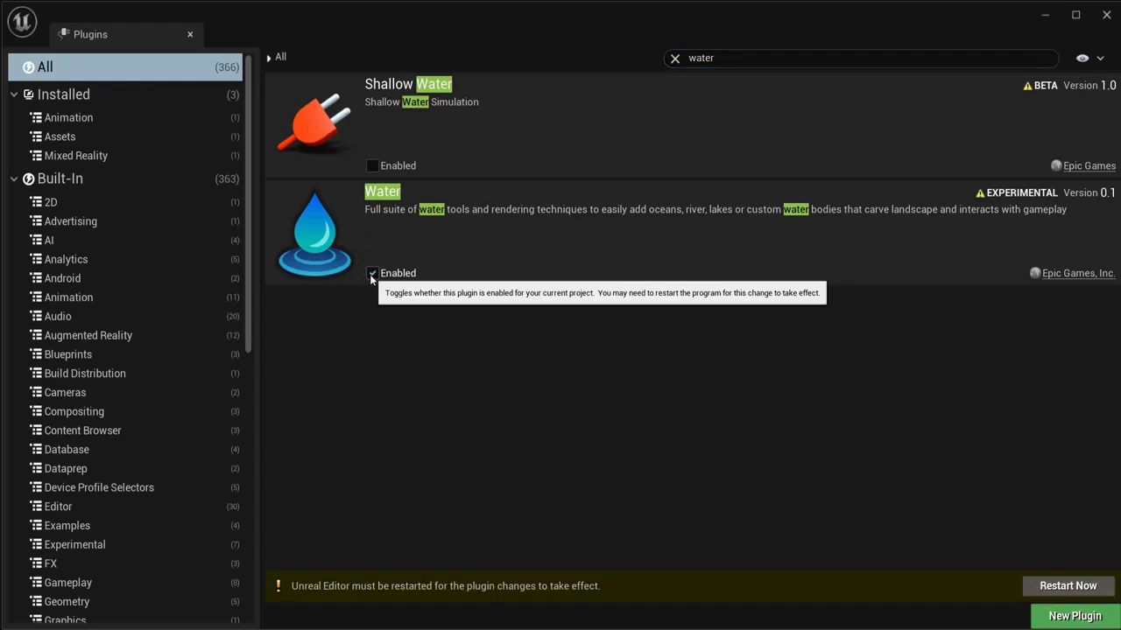
# Restart the editor with the new level saved, and reopen the Untitled map from ThirdPersonBP/Maps.
pyautogui.click(1062, 587)
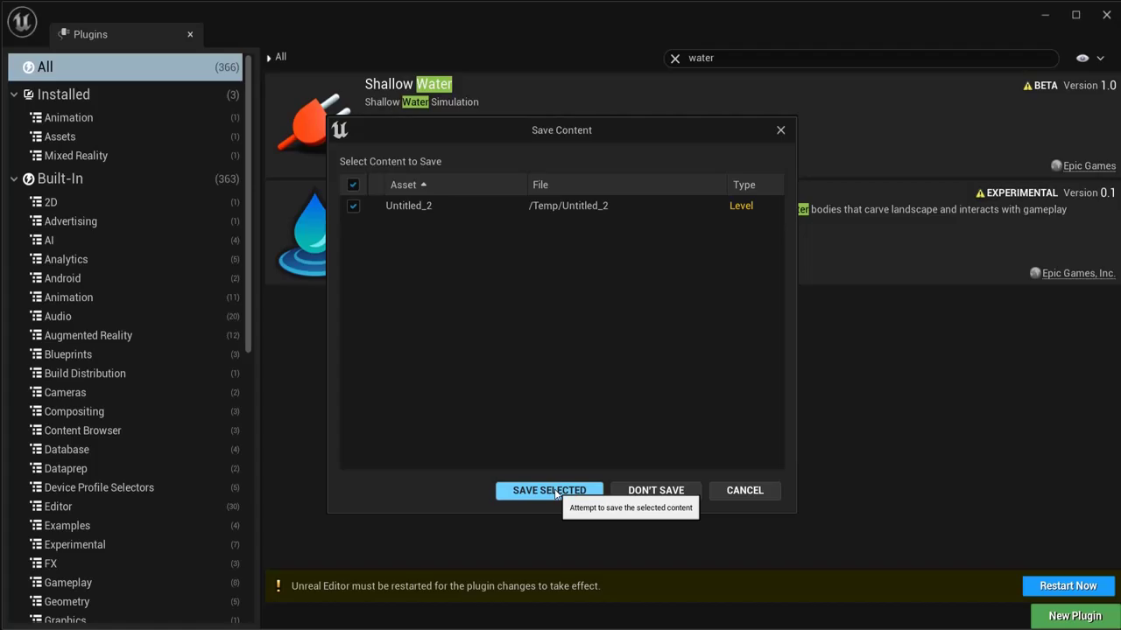
pyautogui.click(554, 489)
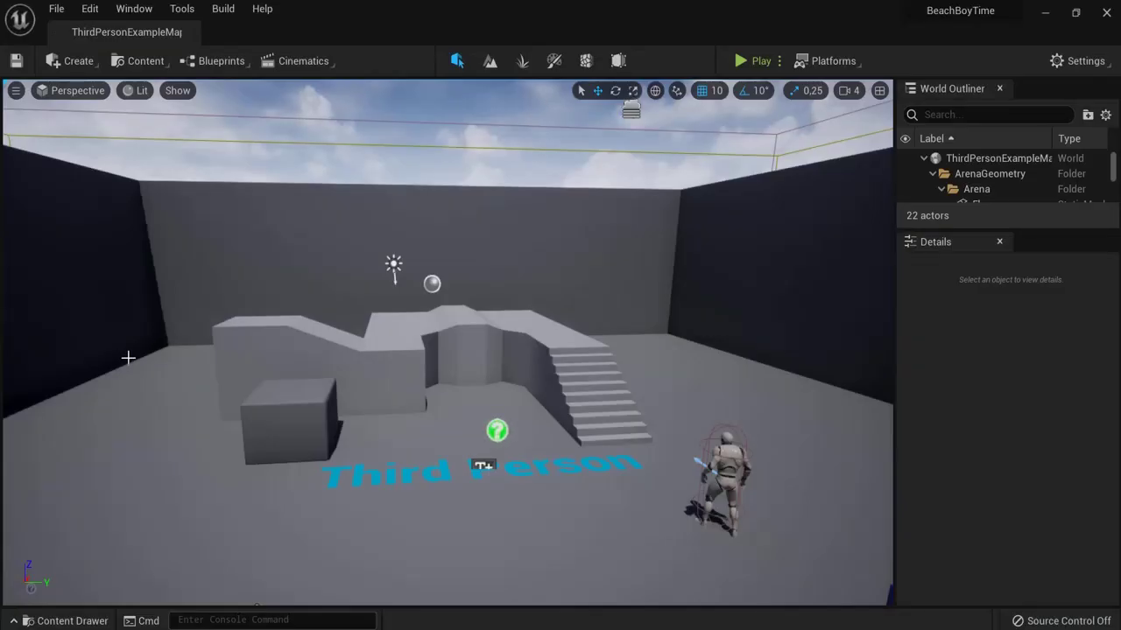
pyautogui.click(66, 621)
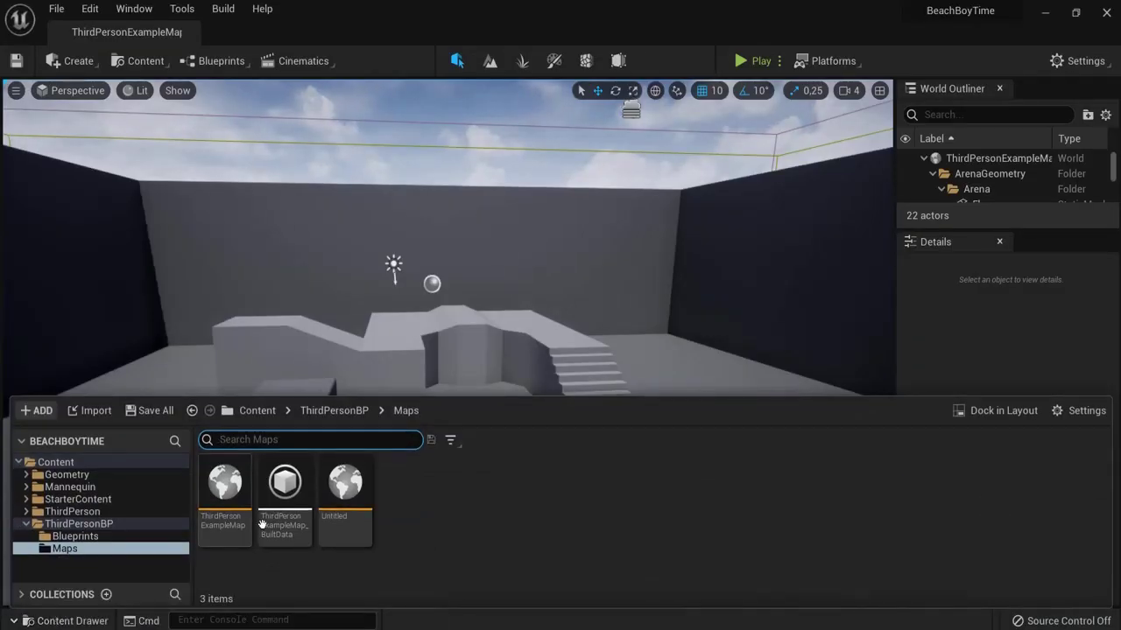
pyautogui.doubleClick(346, 477)
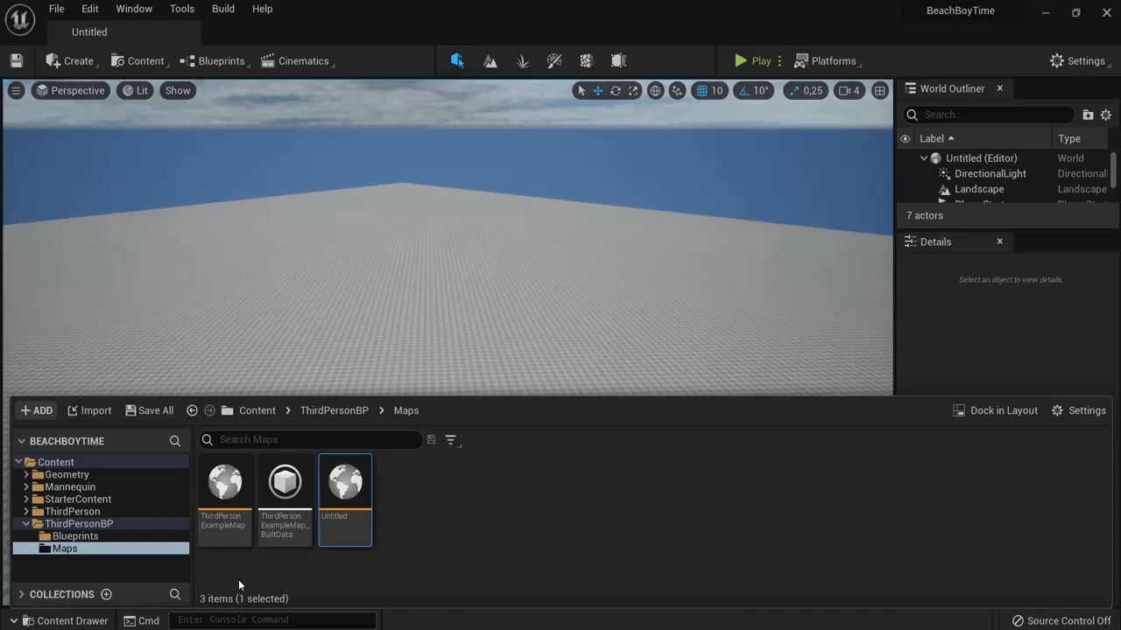
pyautogui.click(66, 620)
# Search all actor classes for "water" and place a Water Body Ocean in the middle of the landscape.
pyautogui.moveTo(613, 290); pyautogui.dragTo(447, 275, button='right')
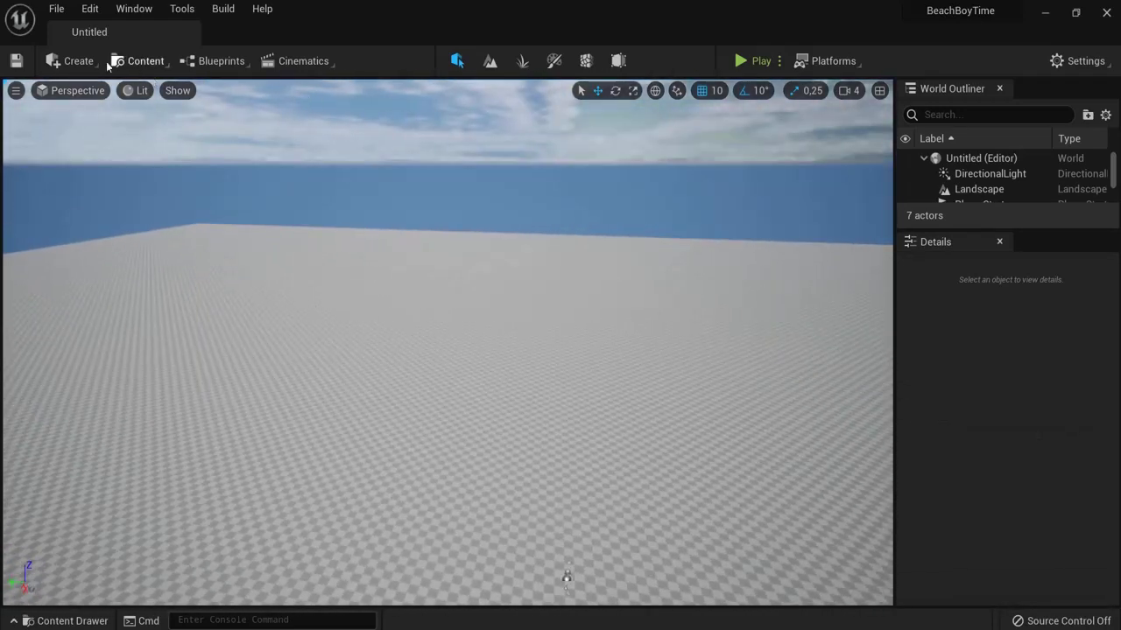
pyautogui.click(71, 62)
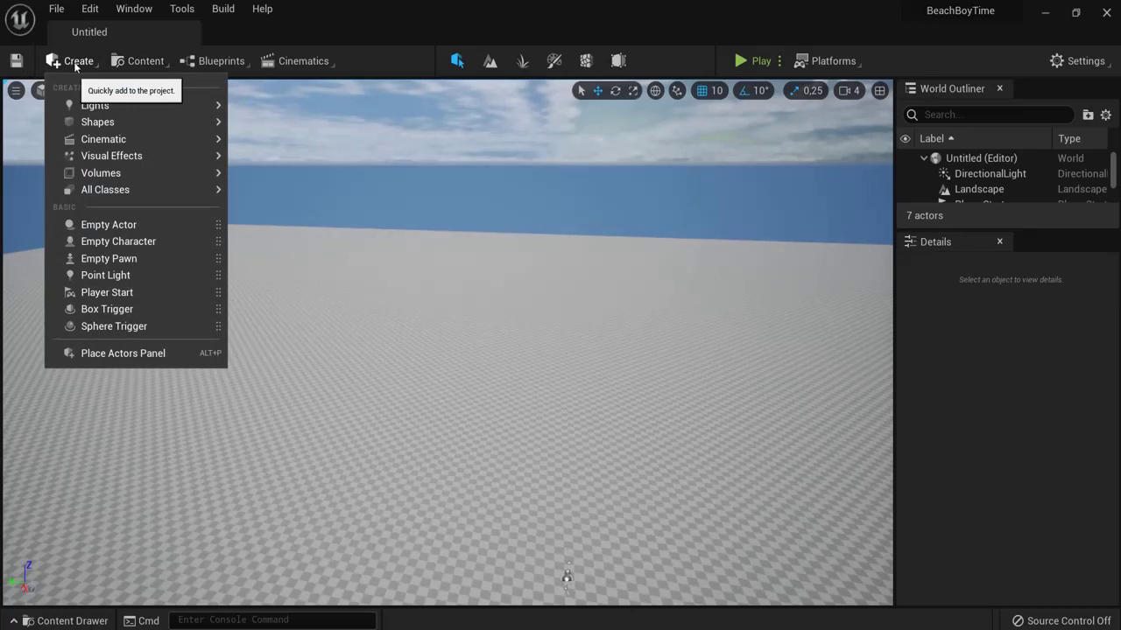
pyautogui.moveTo(134, 195)
pyautogui.write('w')
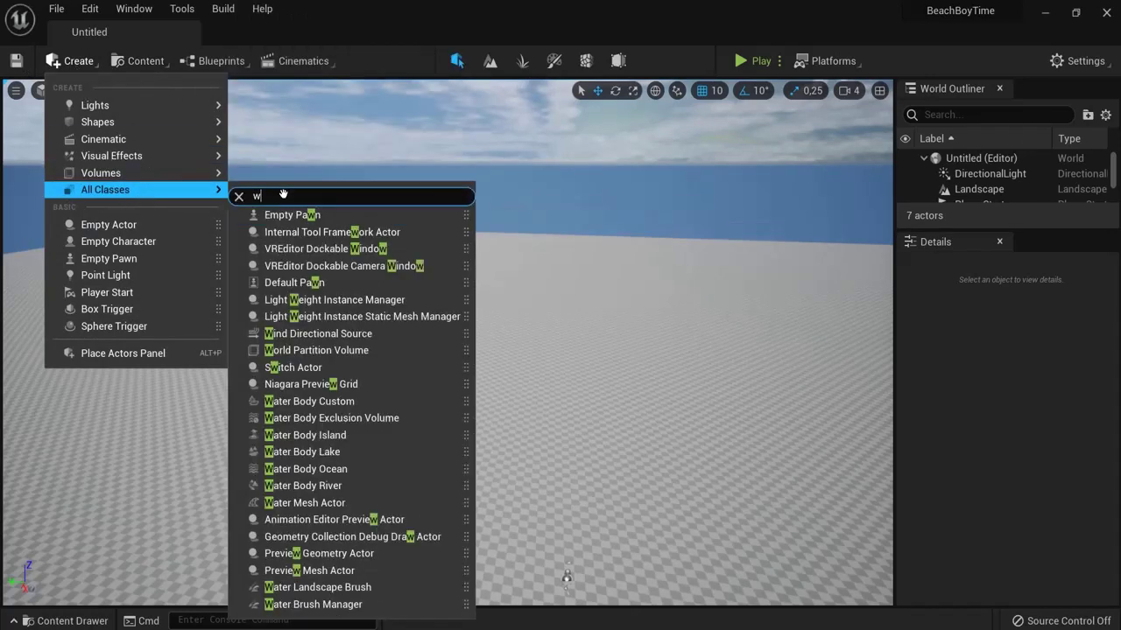
pyautogui.write('ater')
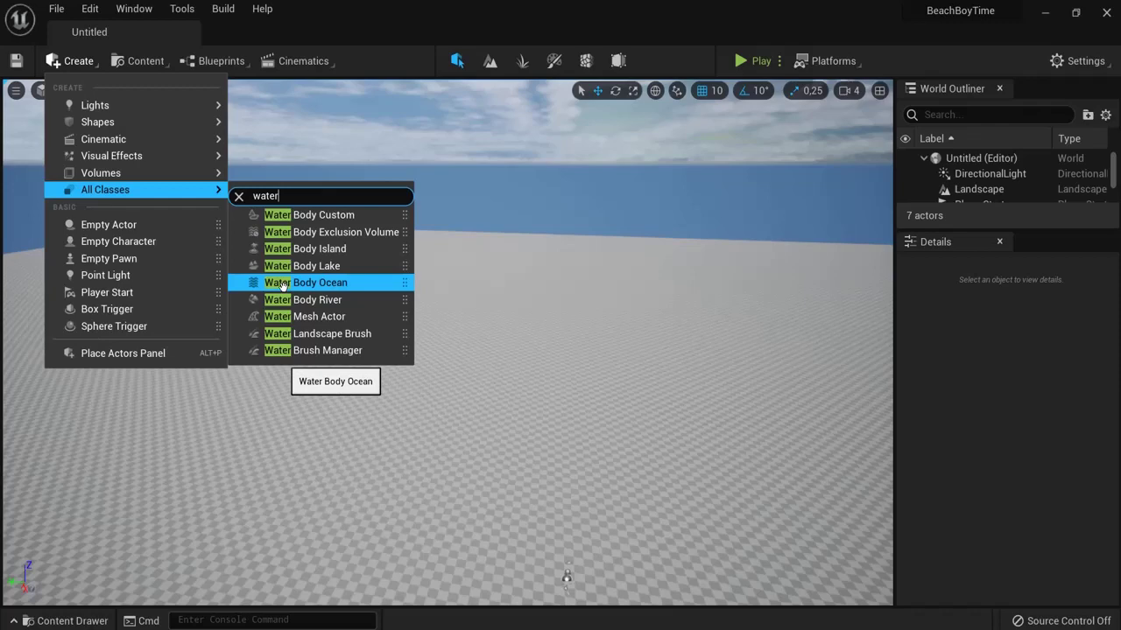
pyautogui.moveTo(282, 285); pyautogui.dragTo(452, 438)
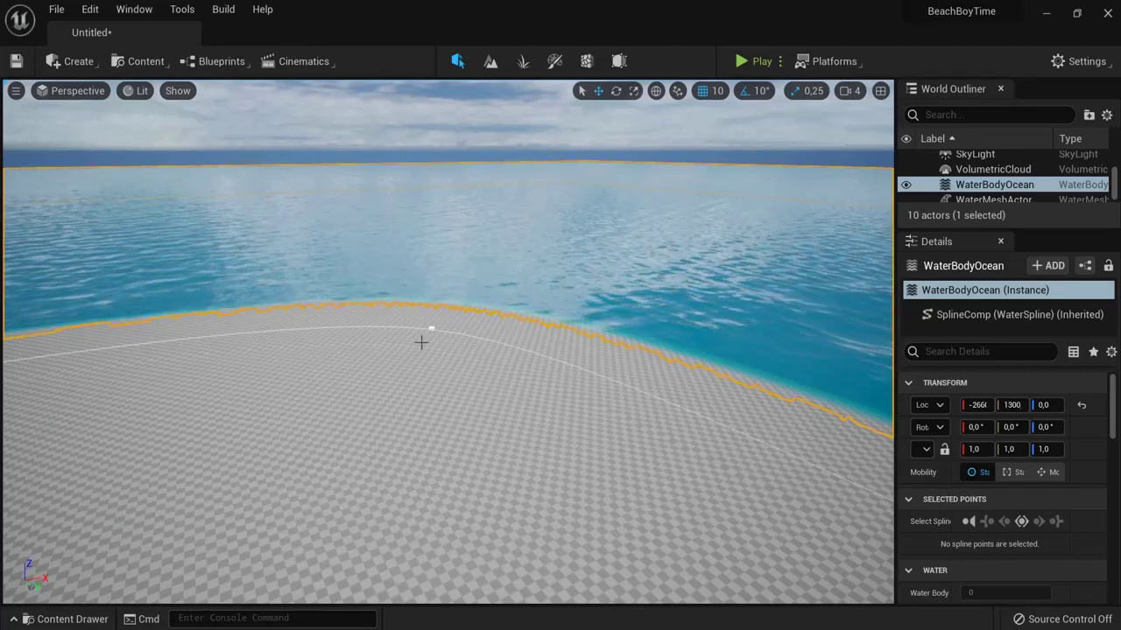
# Select the ocean water body, filter its details by "fall" and set the heightmap Falloff Mode to Width.
pyautogui.click(391, 480)
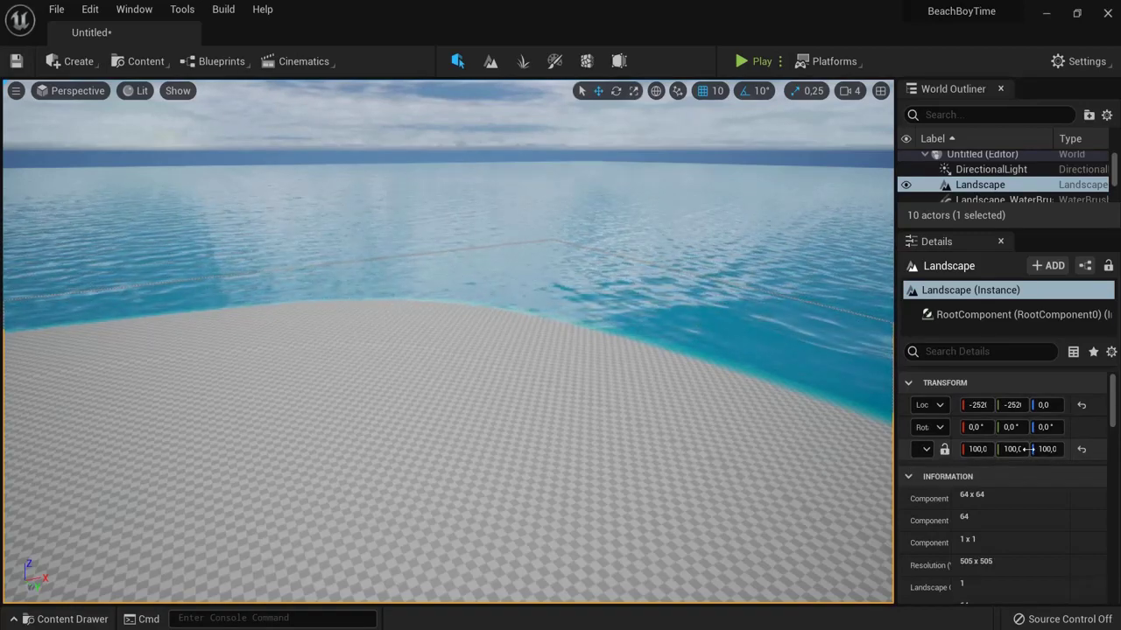
pyautogui.moveTo(760, 302); pyautogui.dragTo(416, 252, button='right')
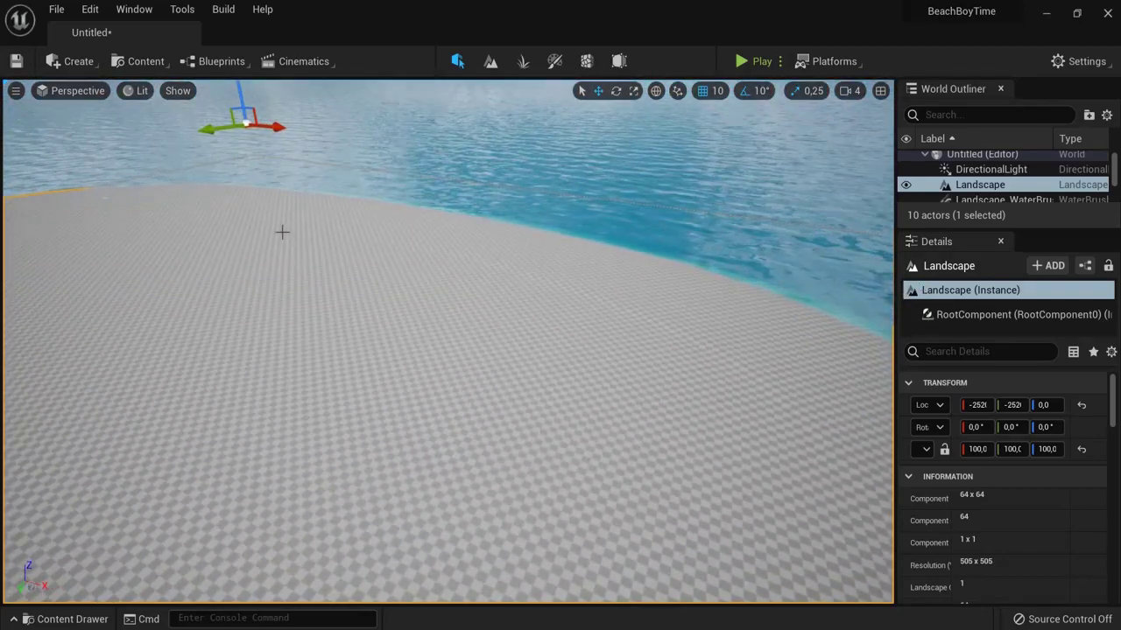
pyautogui.moveTo(659, 333); pyautogui.dragTo(551, 267, button='right')
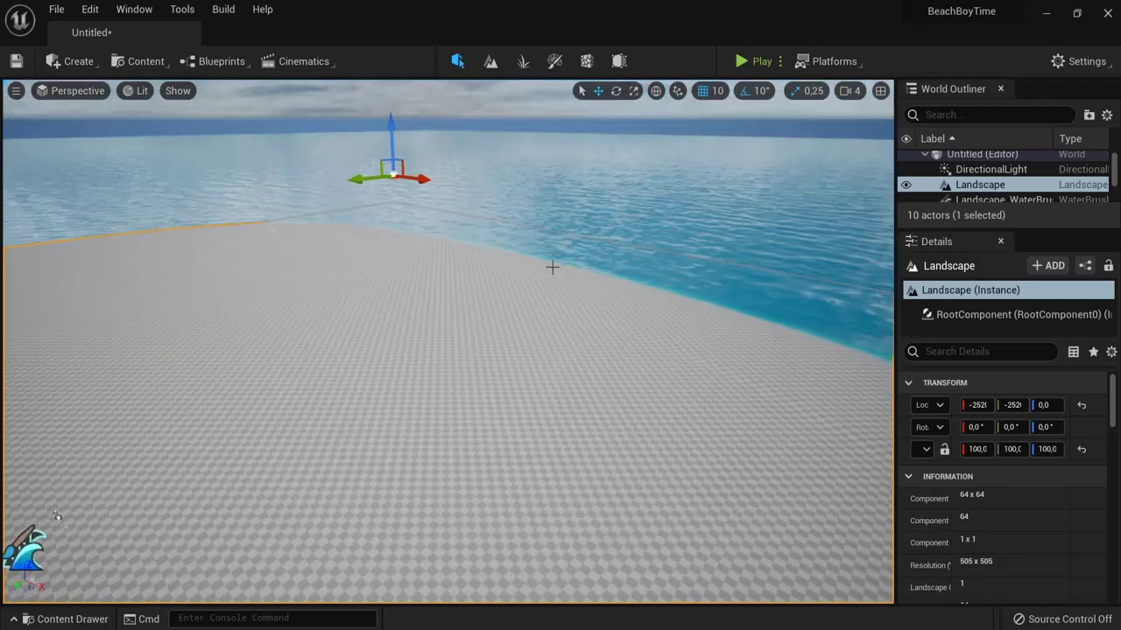
pyautogui.click(598, 162)
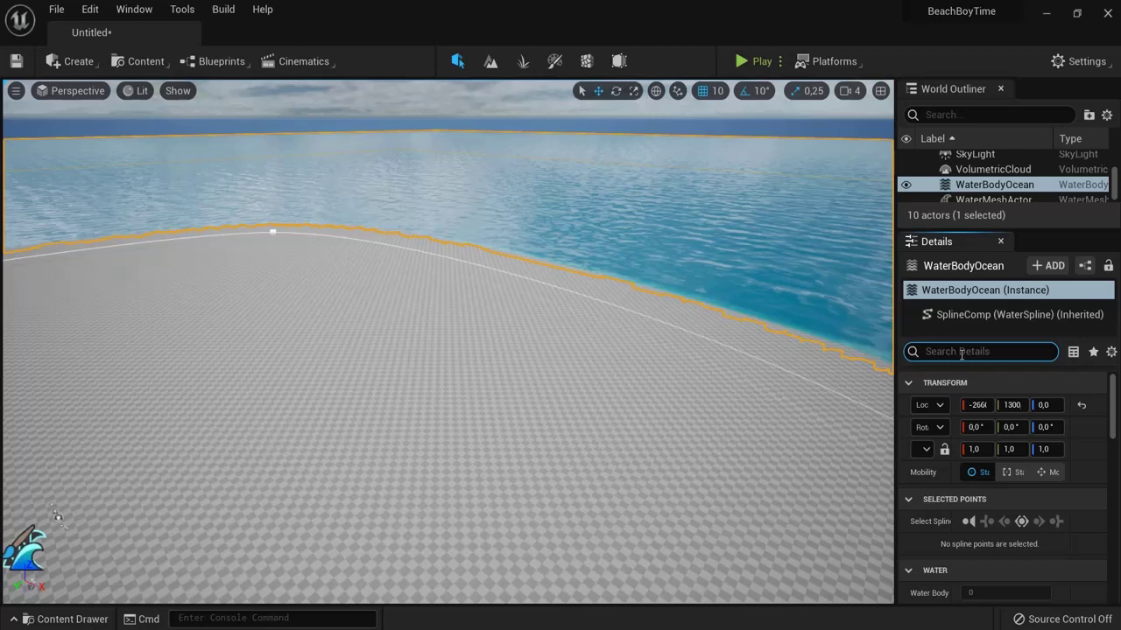
pyautogui.write('fall')
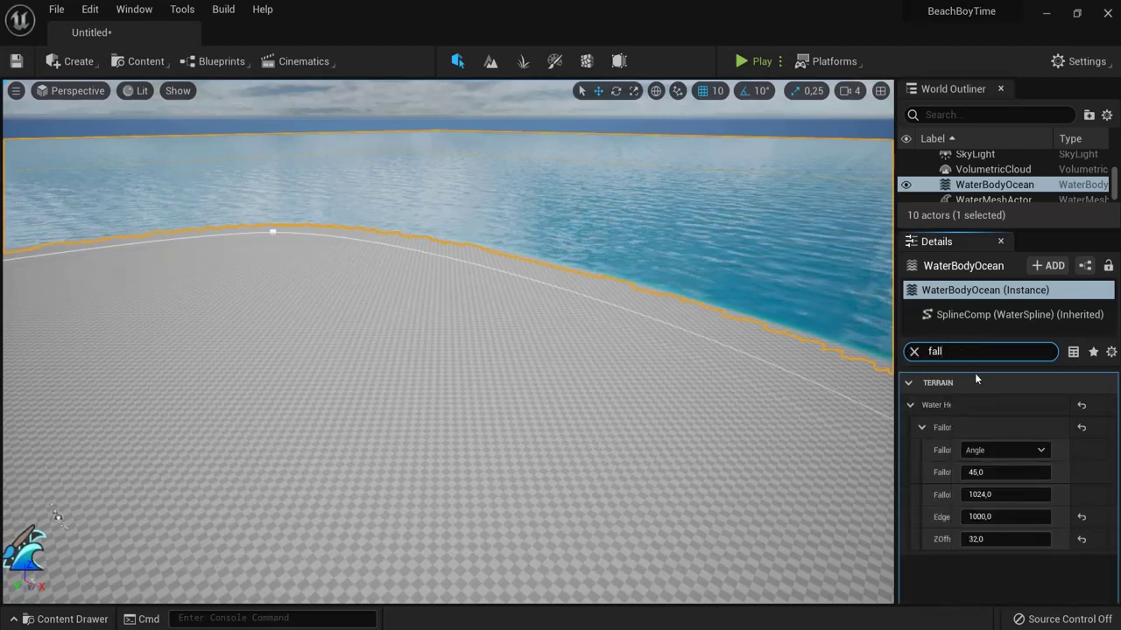
pyautogui.moveTo(957, 412)
pyautogui.mouseDown()
pyautogui.moveTo(999, 415)
pyautogui.moveTo(973, 416)
pyautogui.mouseUp()
pyautogui.click(1027, 452)
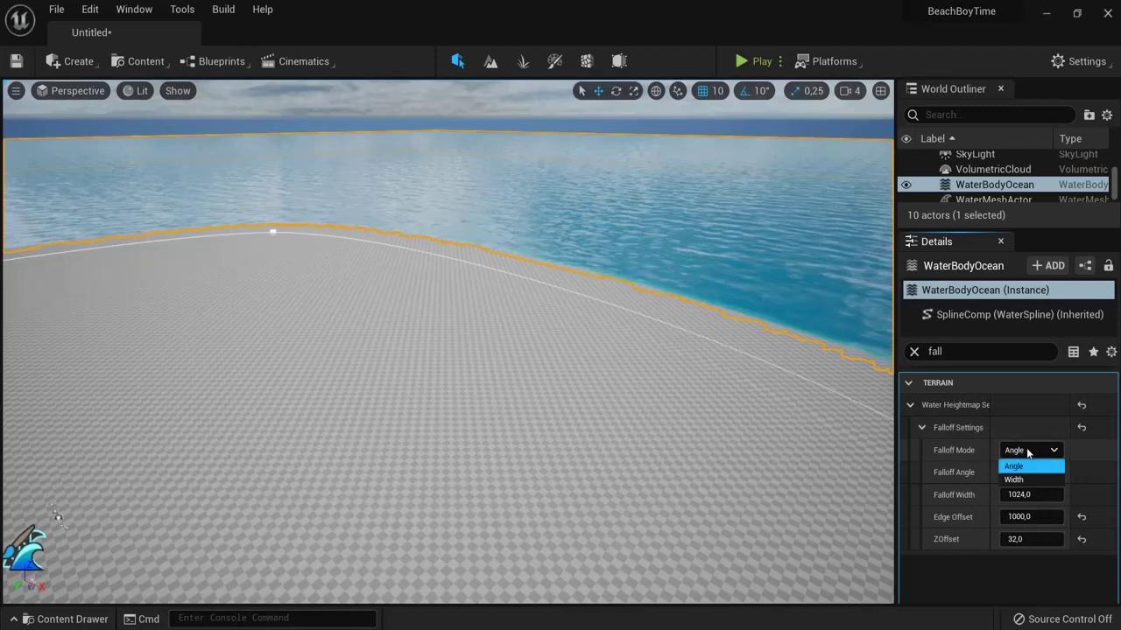
pyautogui.click(1014, 481)
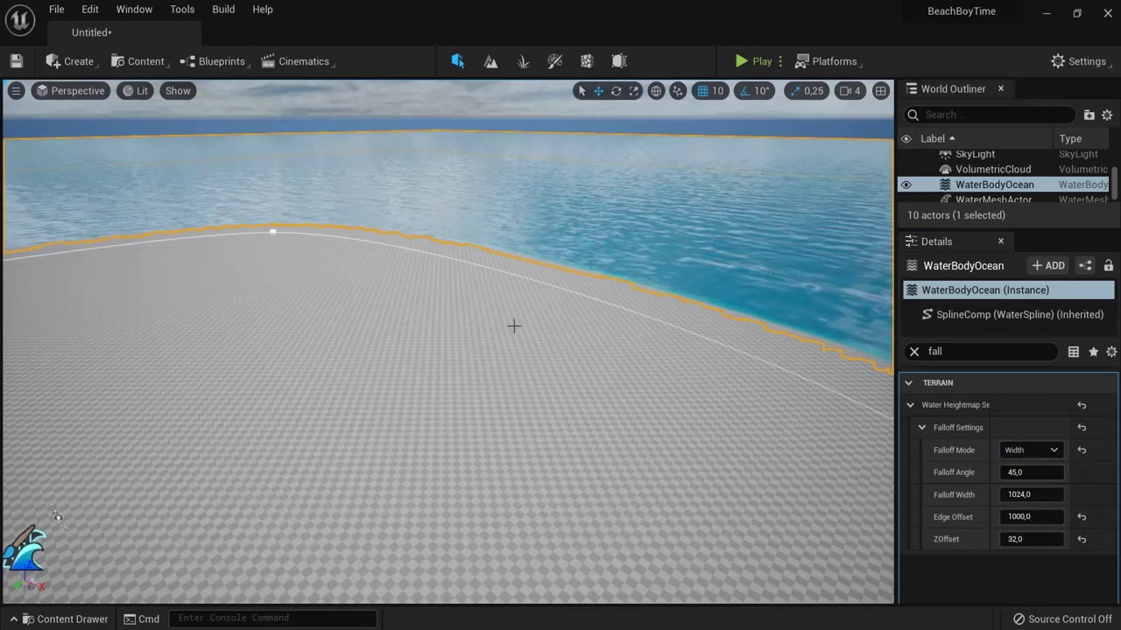
# Reselect the ocean water body and move the spline point at the island's far shore to reshape the coastline.
pyautogui.click(405, 262)
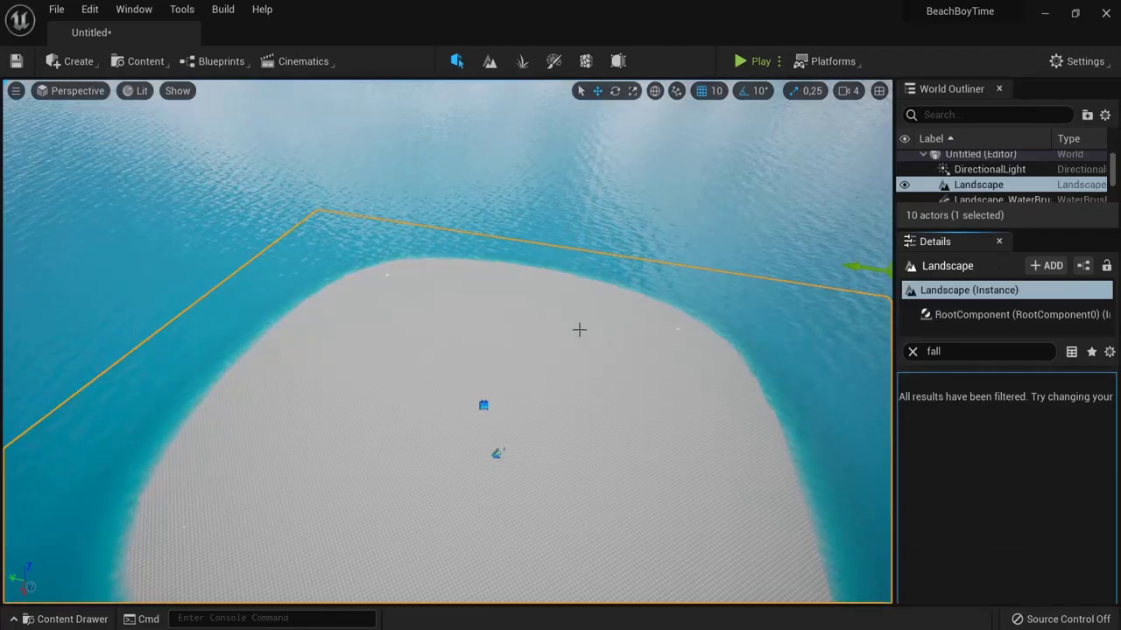
pyautogui.click(571, 159)
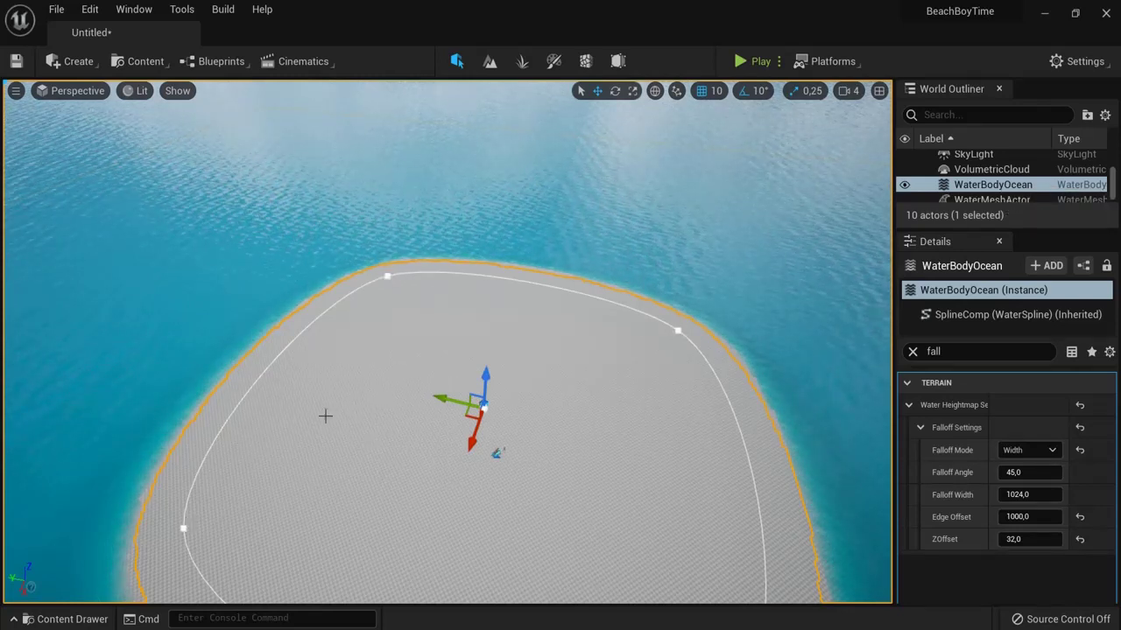
pyautogui.click(386, 277)
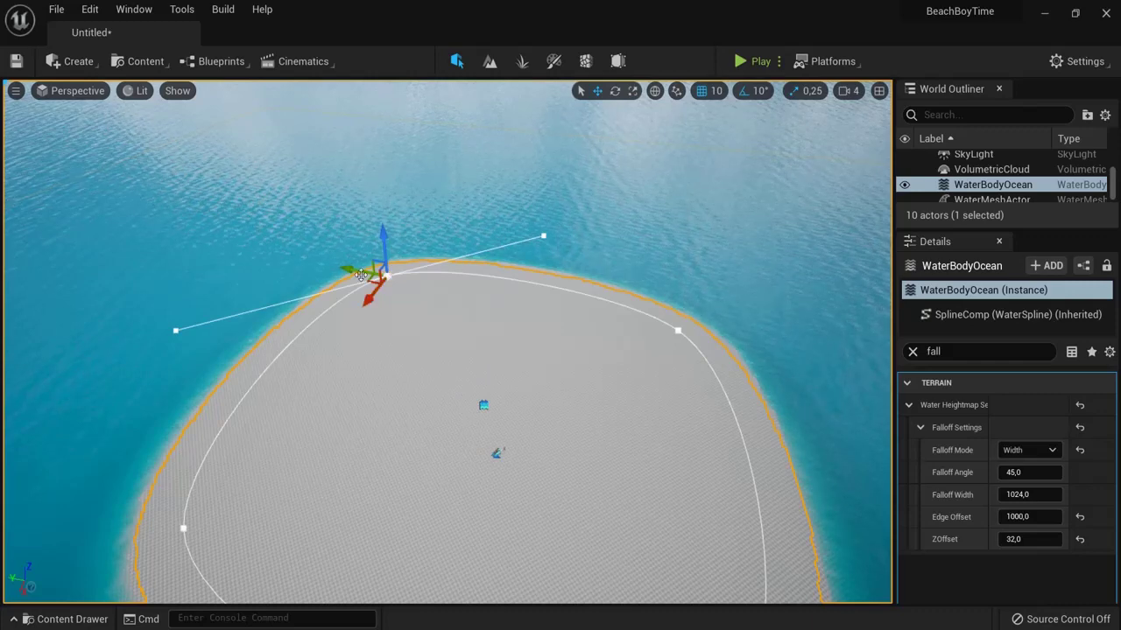
pyautogui.moveTo(346, 269); pyautogui.dragTo(418, 381)
pyautogui.moveTo(635, 381); pyautogui.dragTo(723, 426, button='right')
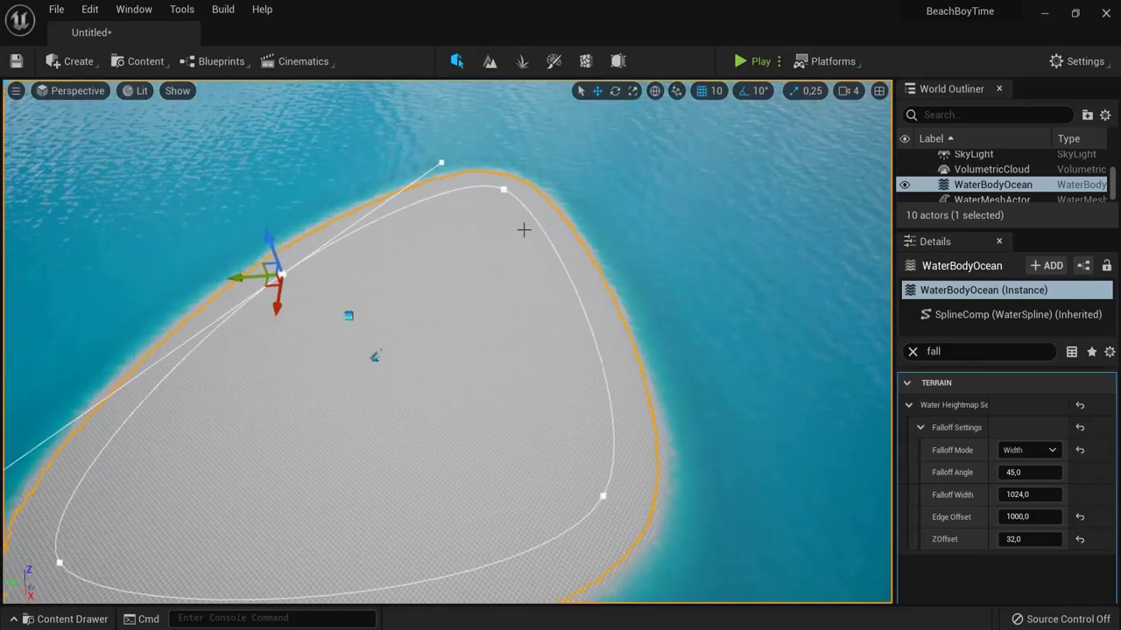
# Duplicate the neighbouring far-shore spline point outward to stretch the island into a tip, keeping the new point within the landscape.
pyautogui.click(501, 188)
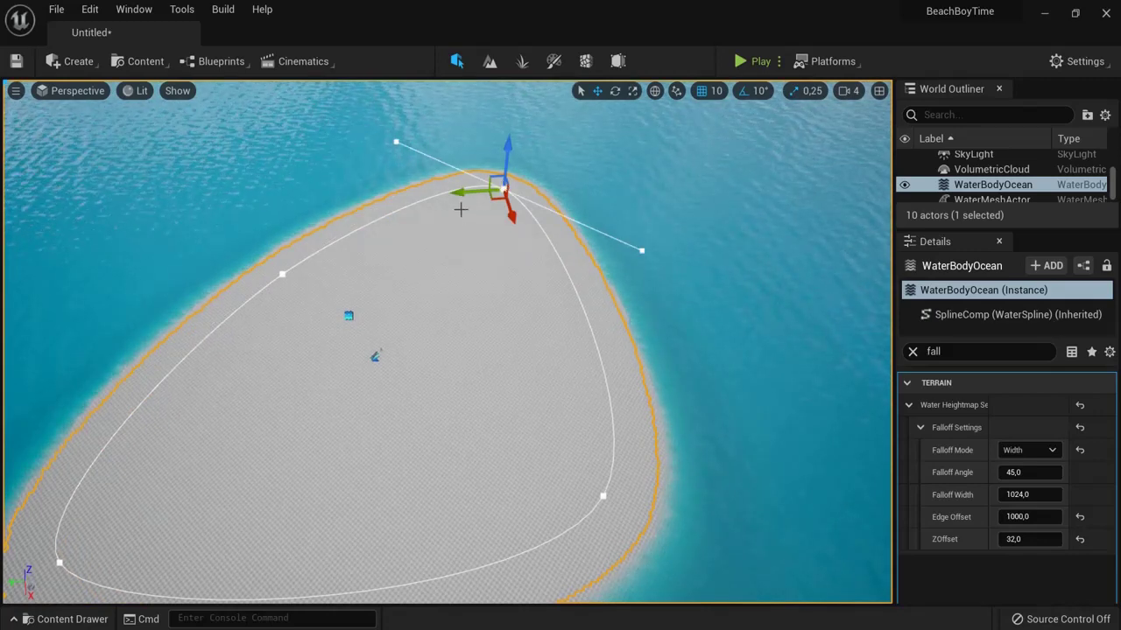
pyautogui.moveTo(456, 192); pyautogui.dragTo(714, 177)
pyautogui.moveTo(784, 203); pyautogui.dragTo(973, 208, button='right')
pyautogui.moveTo(393, 317); pyautogui.dragTo(405, 335, button='right')
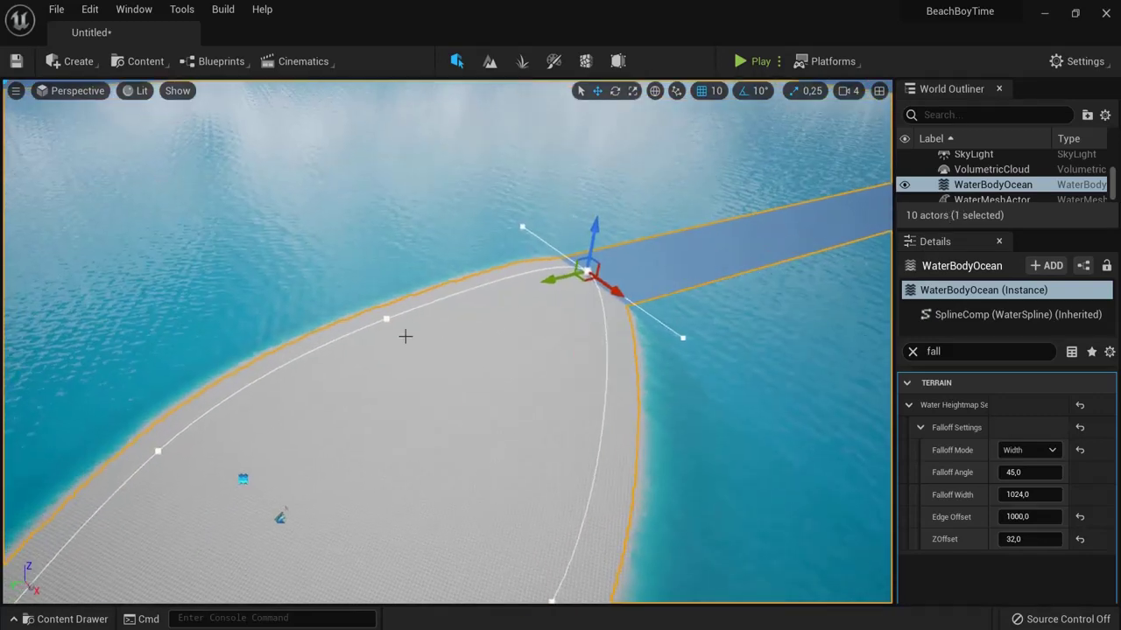
pyautogui.moveTo(533, 290); pyautogui.dragTo(487, 311)
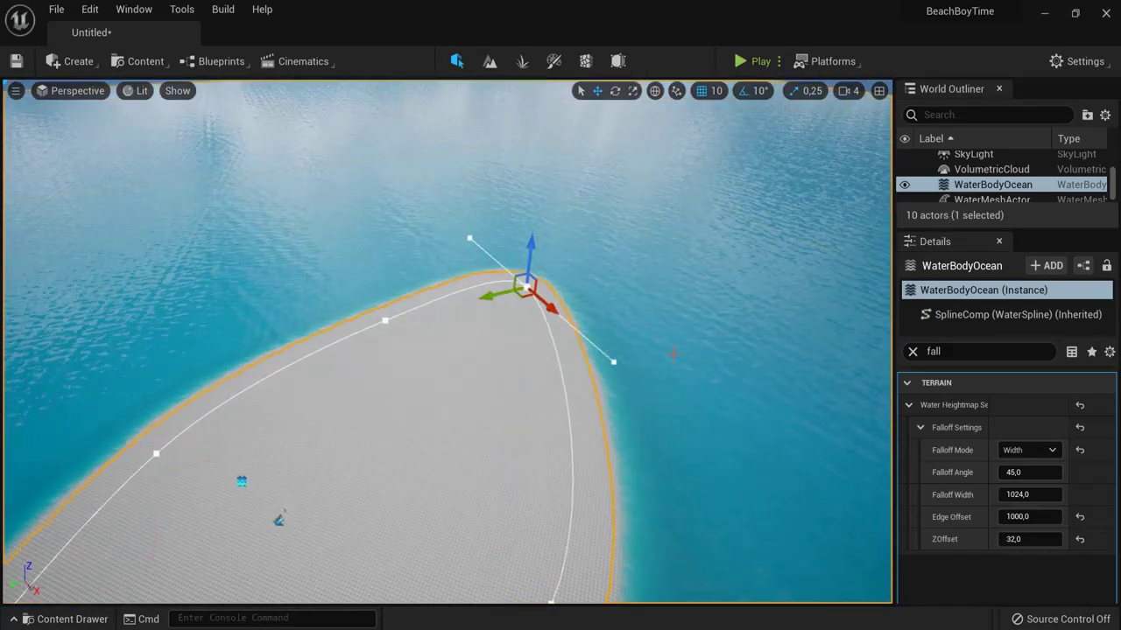
pyautogui.moveTo(574, 381)
pyautogui.mouseDown(button='right')
pyautogui.moveTo(562, 391)
pyautogui.moveTo(594, 377)
pyautogui.mouseUp(button='right')
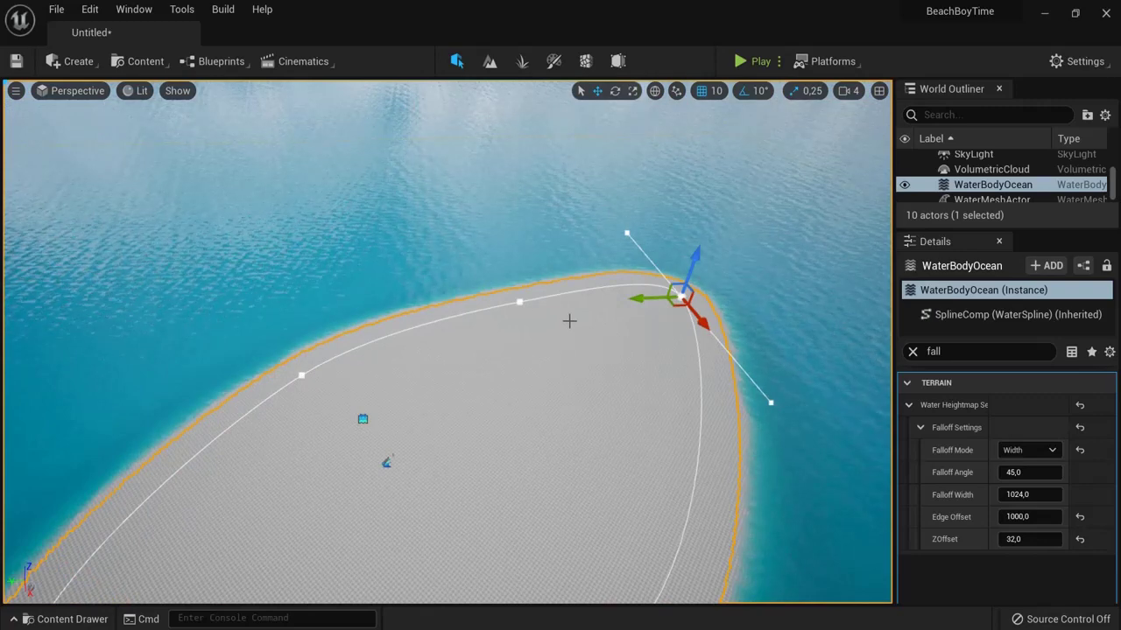
# Add another ocean spline point at the island's near end and place it to lengthen and round that shore.
pyautogui.moveTo(573, 322); pyautogui.dragTo(330, 355, button='right')
pyautogui.click(202, 502)
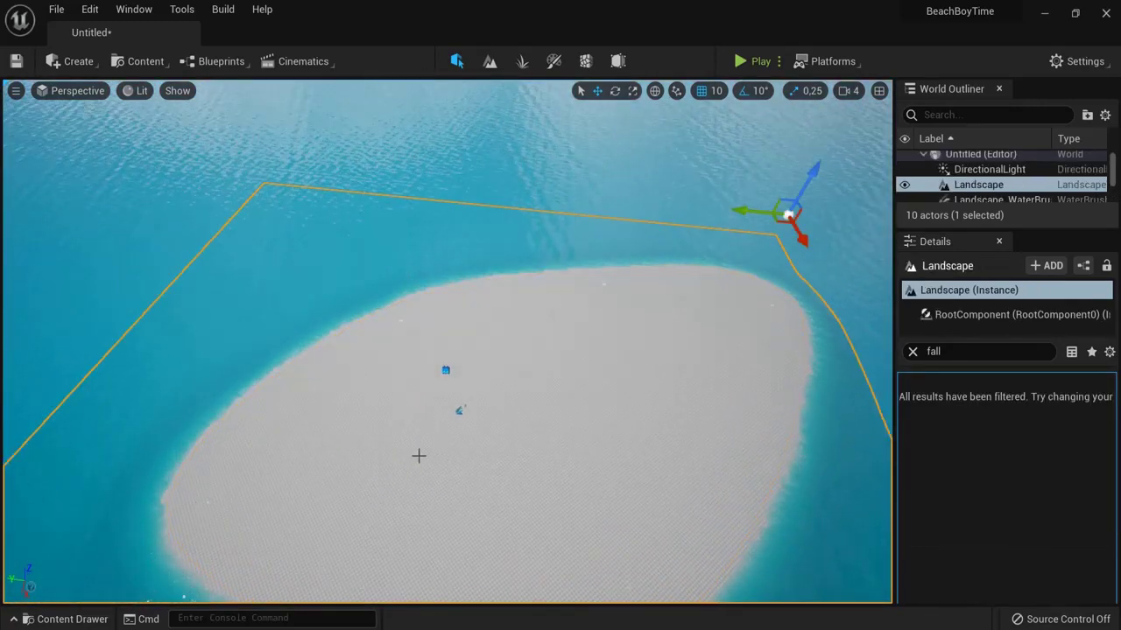
pyautogui.click(445, 145)
pyautogui.moveTo(444, 145); pyautogui.dragTo(306, 140, button='right')
pyautogui.click(370, 392)
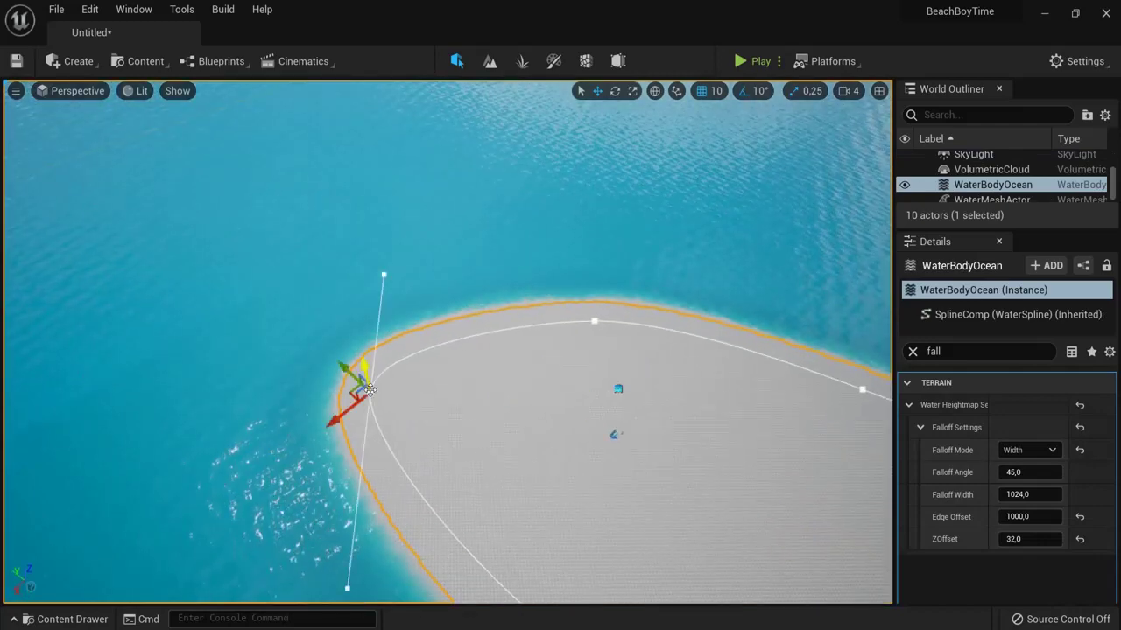
pyautogui.moveTo(346, 372); pyautogui.dragTo(400, 427)
pyautogui.moveTo(651, 438); pyautogui.dragTo(567, 480, button='right')
pyautogui.moveTo(496, 298); pyautogui.dragTo(430, 444)
pyautogui.moveTo(683, 427); pyautogui.dragTo(858, 372, button='right')
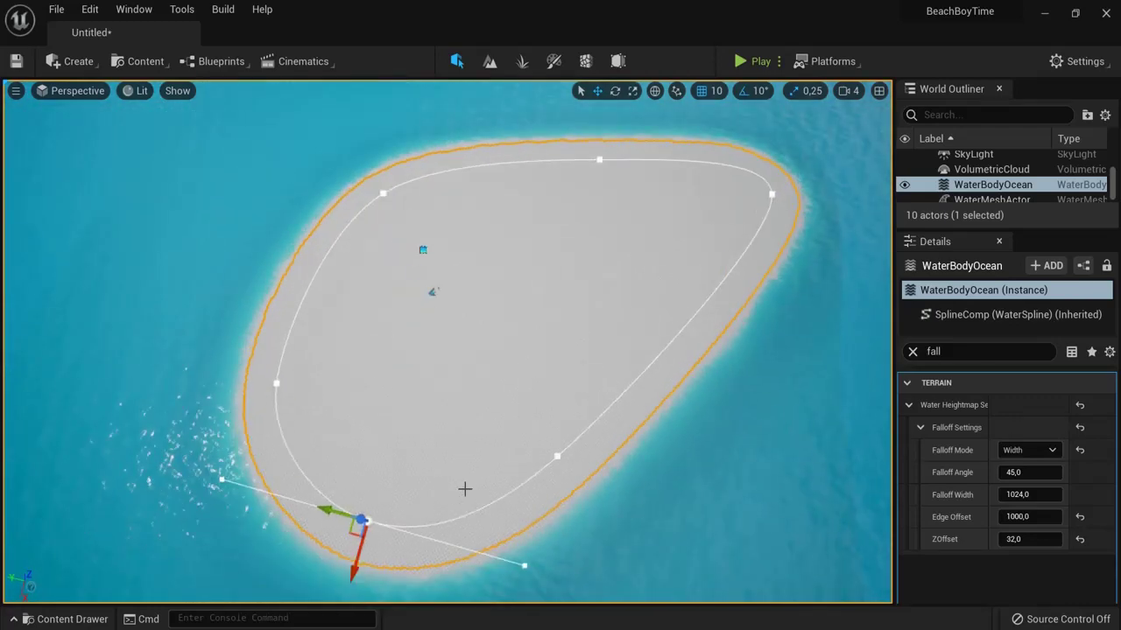
# Move the spline point midway along the island's long straight shore inward to form a bay.
pyautogui.click(555, 456)
pyautogui.moveTo(506, 438); pyautogui.dragTo(470, 427)
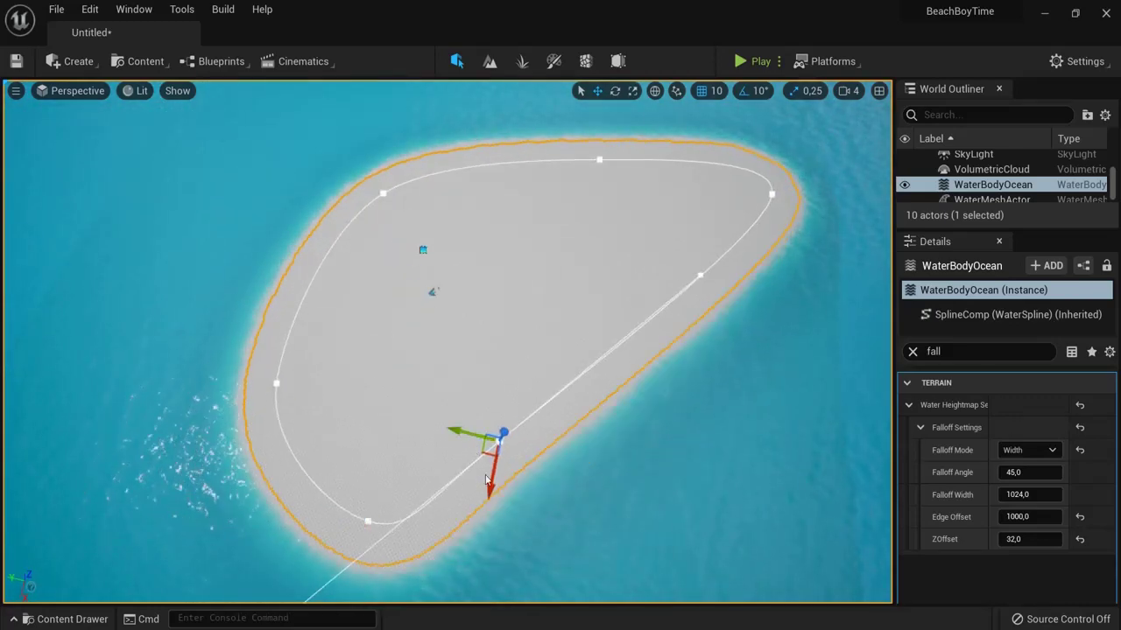
pyautogui.moveTo(486, 480); pyautogui.dragTo(524, 362)
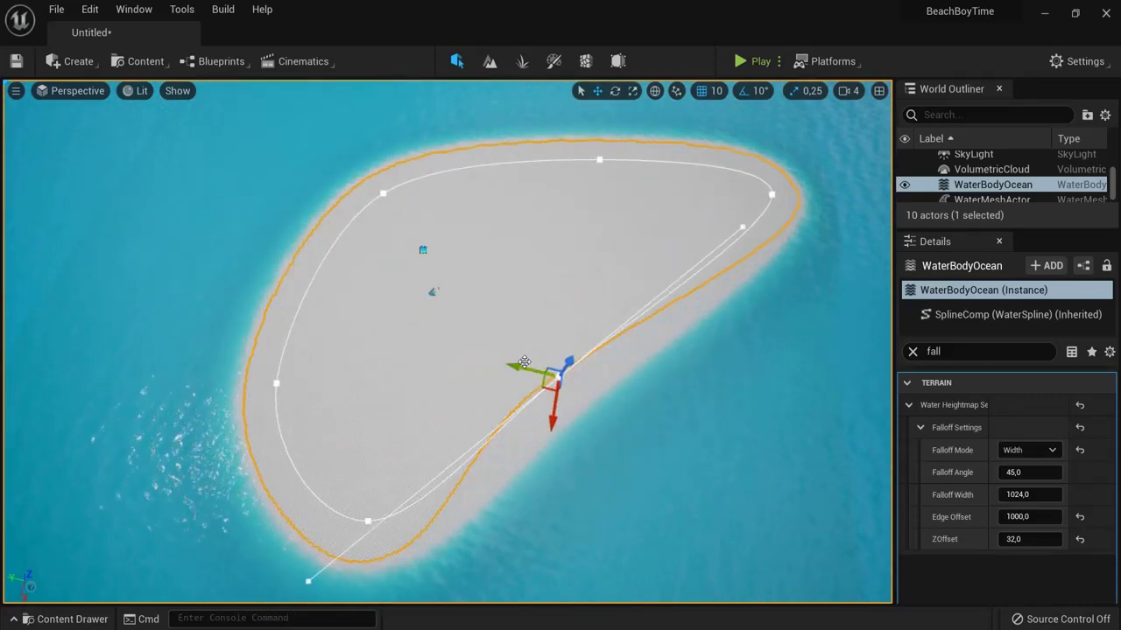
# Select the landscape and view its Landscape Material setting in the details.
pyautogui.click(737, 357)
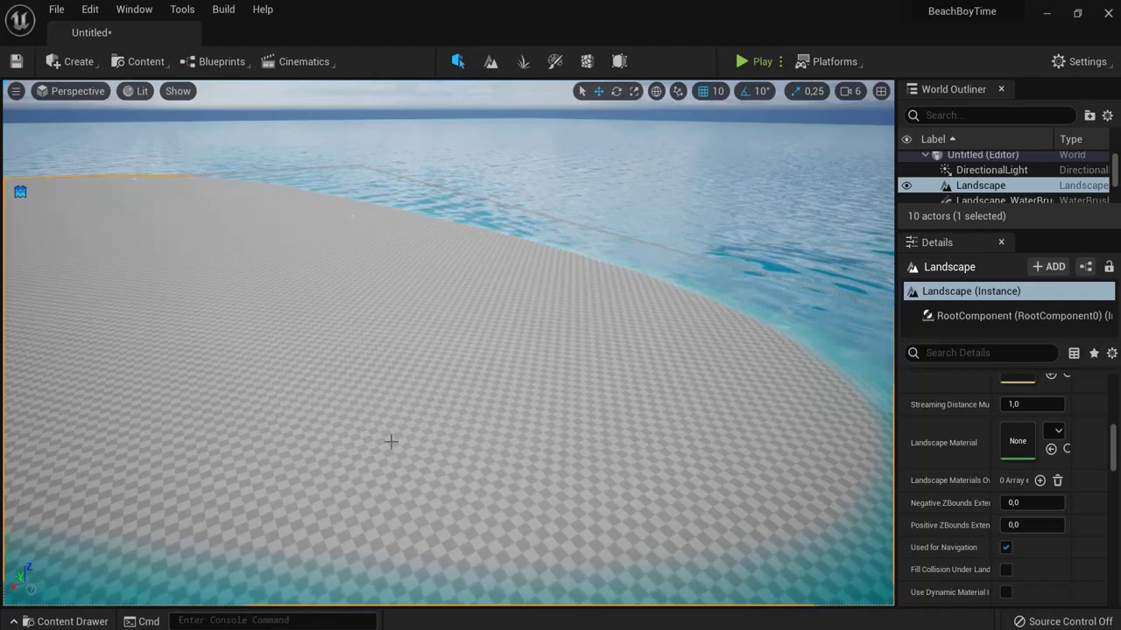
pyautogui.moveTo(508, 412); pyautogui.dragTo(545, 418, button='right')
pyautogui.moveTo(680, 403); pyautogui.dragTo(655, 400, button='right')
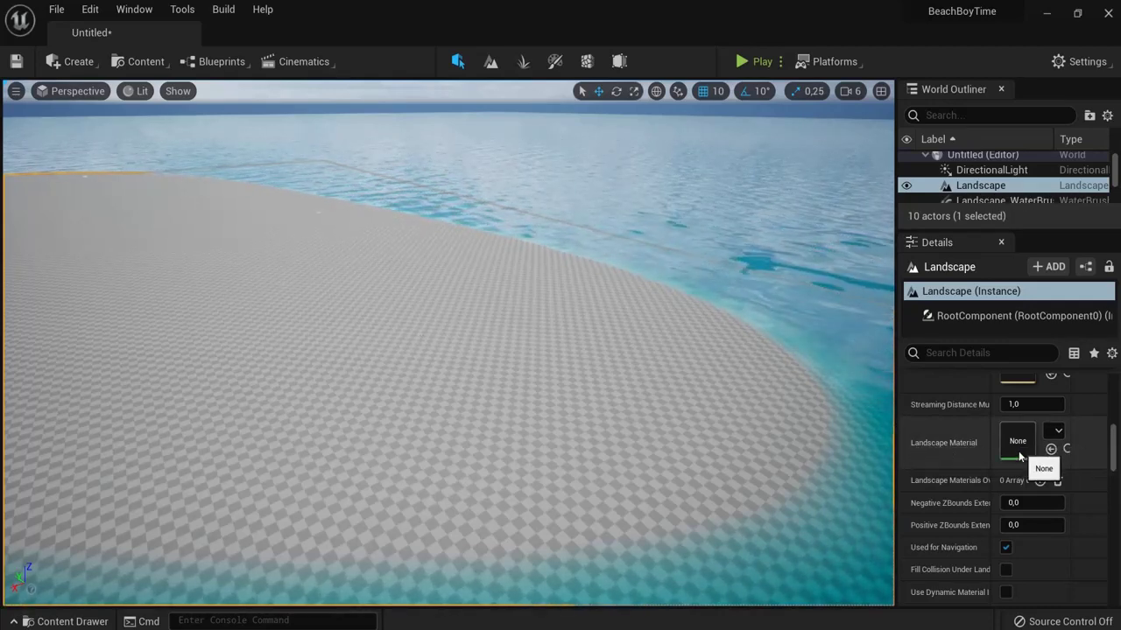
# Open Quixel Bridge and search its asset library for "tropical beach sand".
pyautogui.click(132, 63)
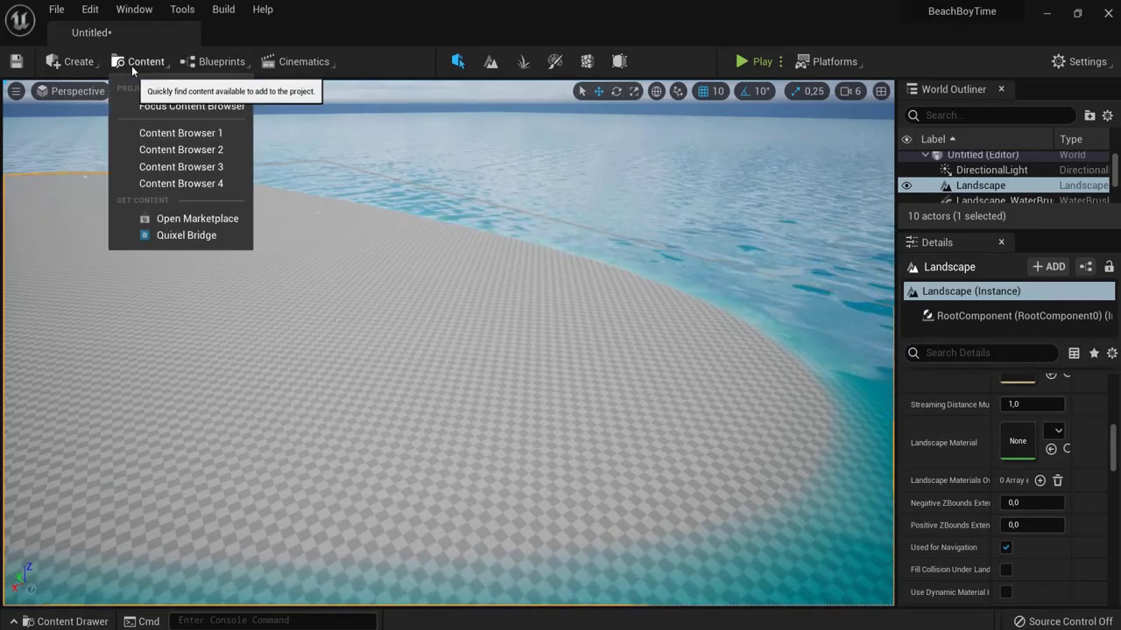
pyautogui.click(184, 235)
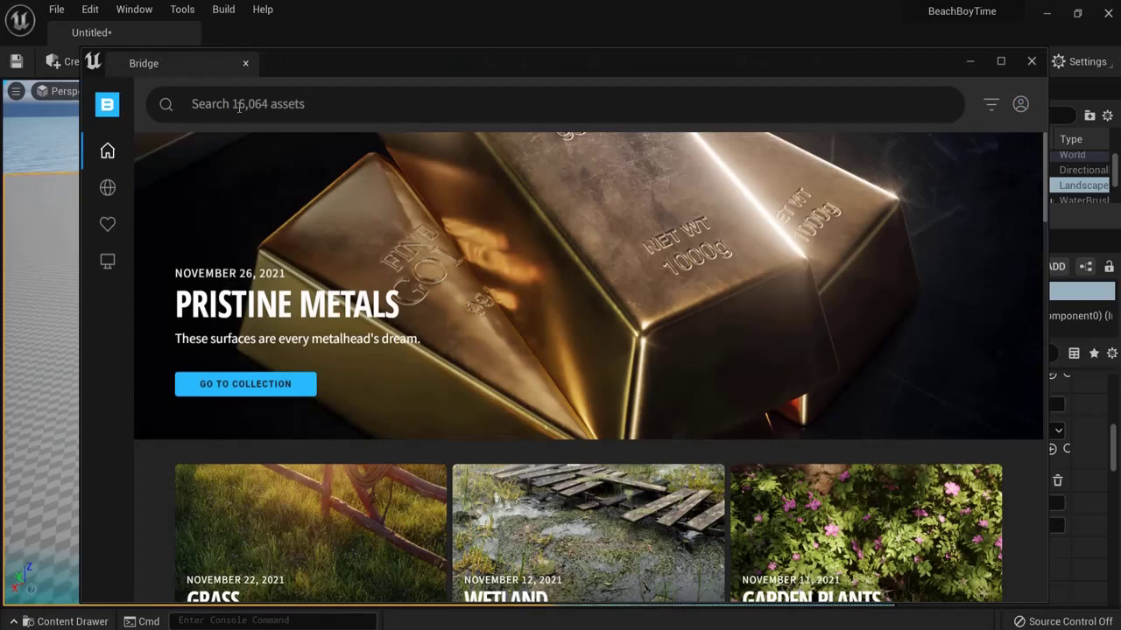
pyautogui.click(243, 104)
pyautogui.write('tropical beach sand')
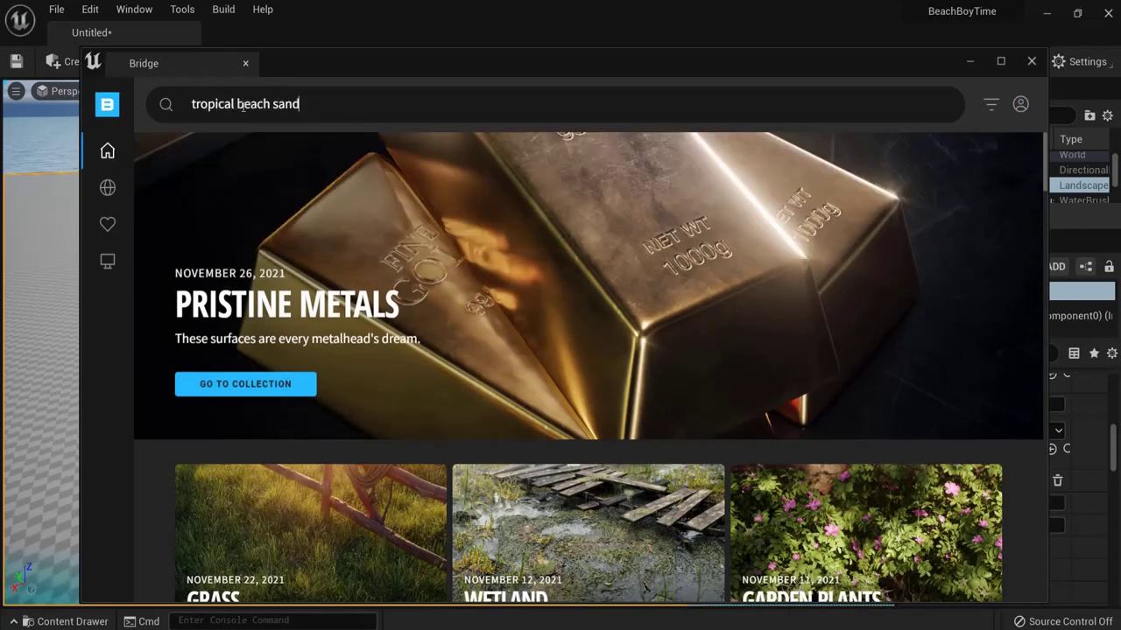
pyautogui.press('Return')
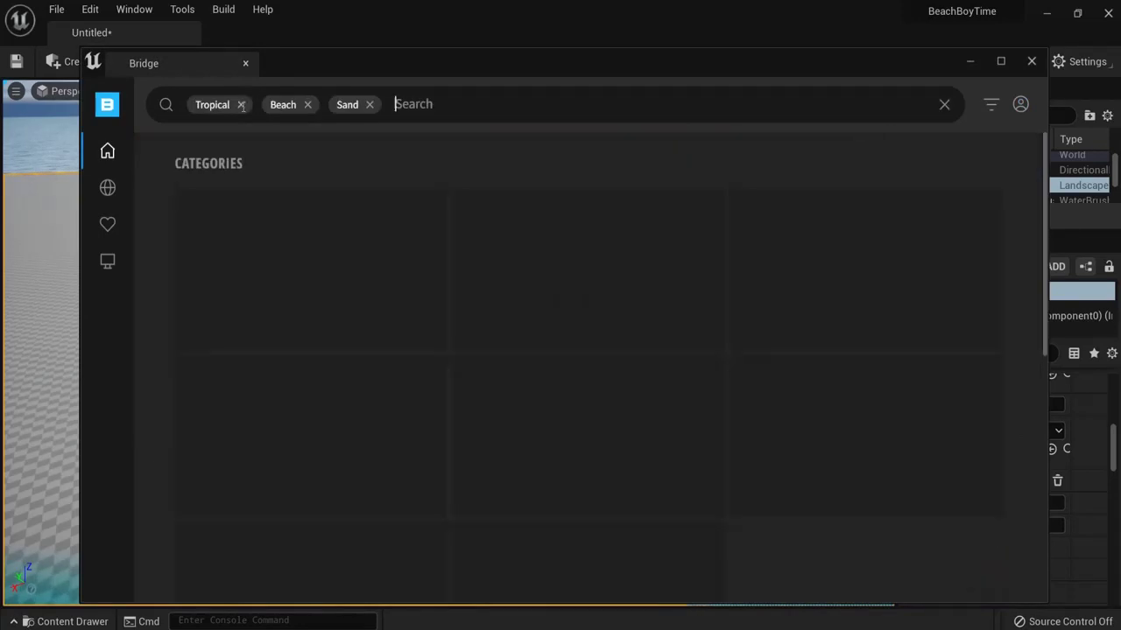
# Open the Thai Rippled Sand surface from the results and examine its details and related assets.
pyautogui.scroll(-3, 578, 418)
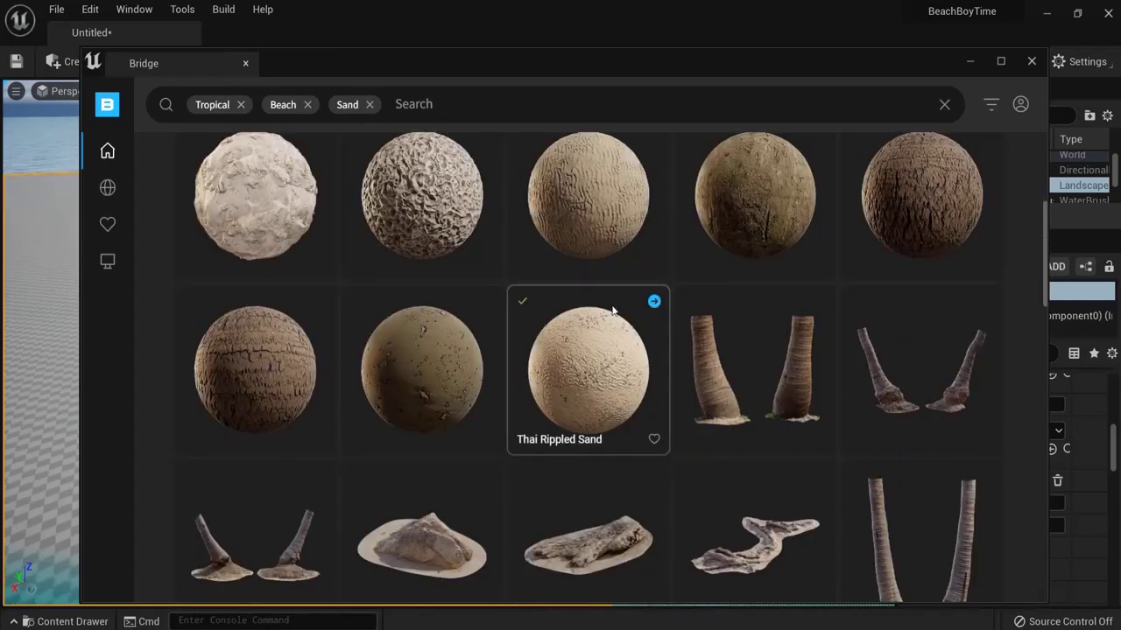
pyautogui.click(574, 362)
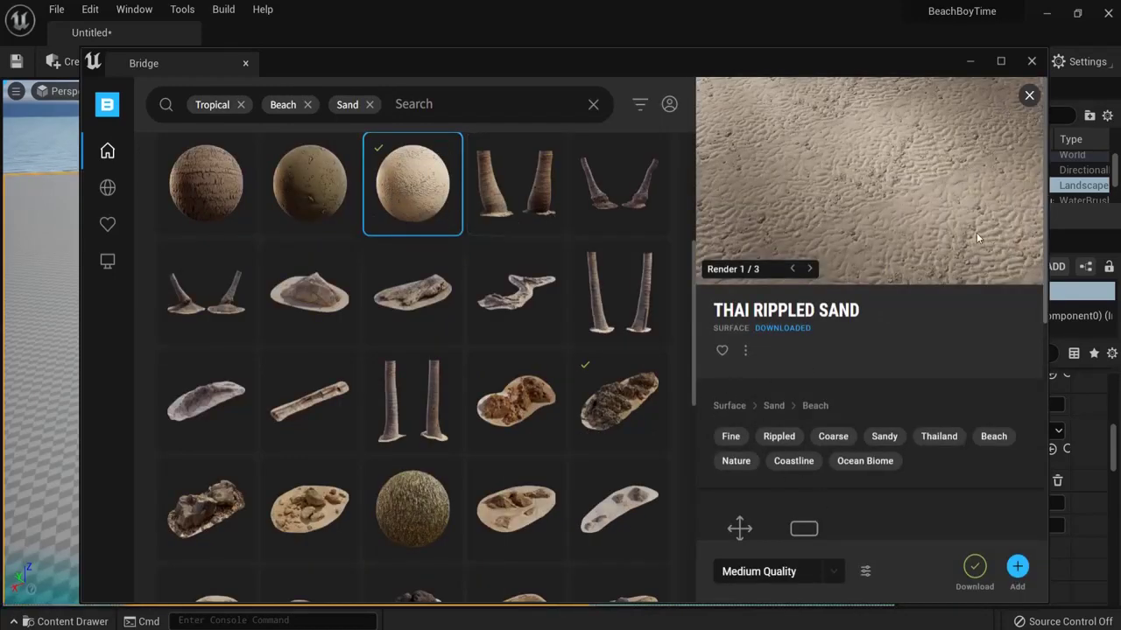
pyautogui.scroll(-5, 898, 311)
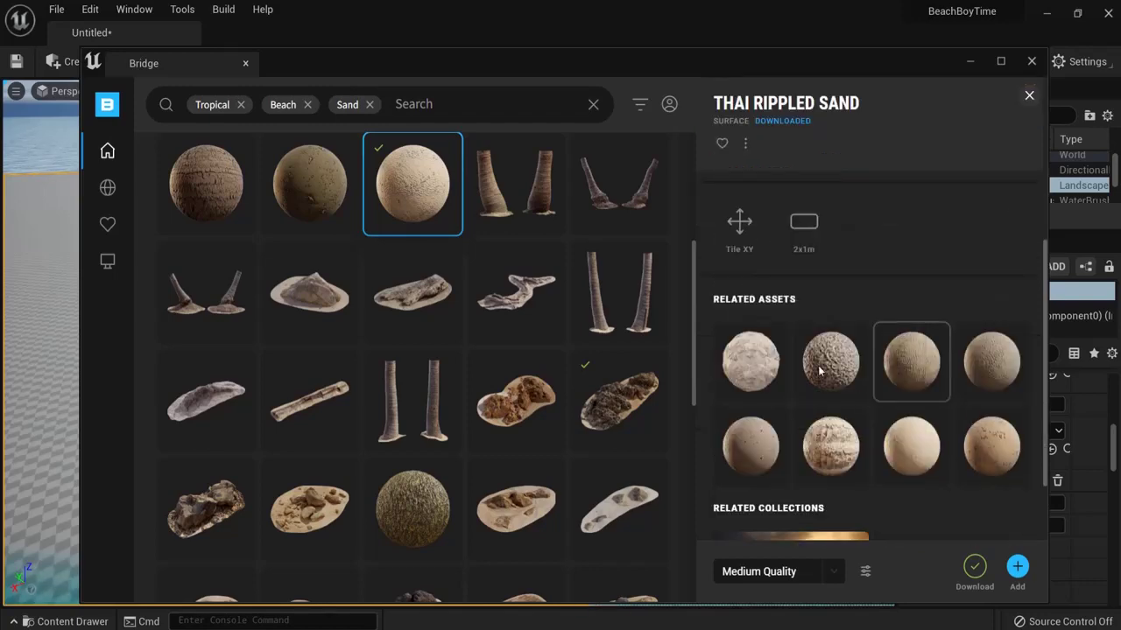
pyautogui.scroll(5, 875, 358)
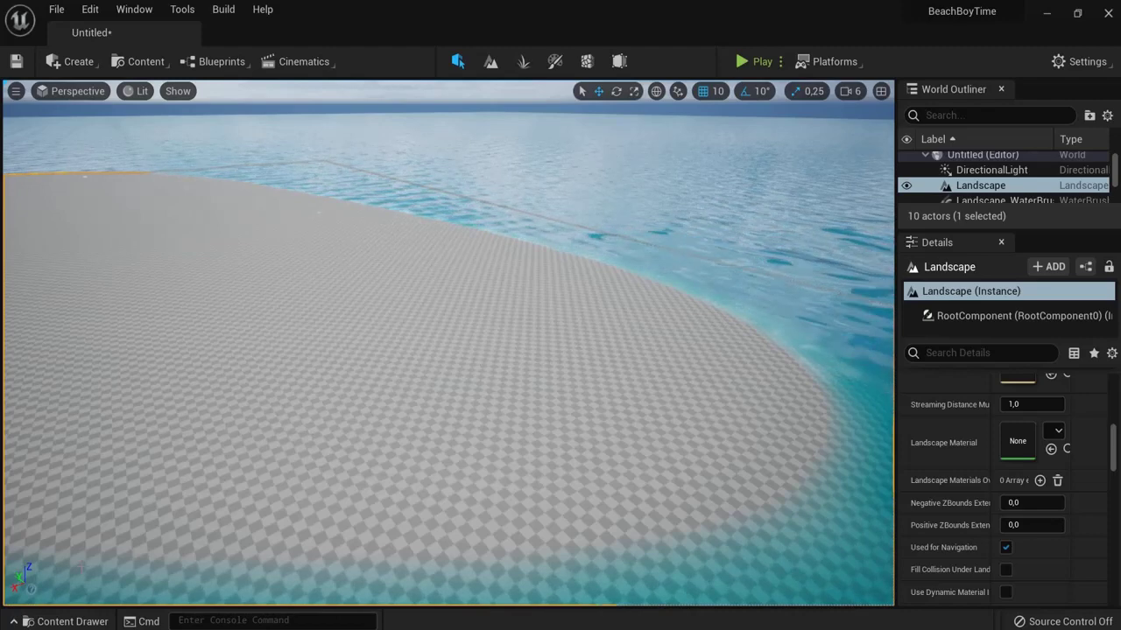
# Assign the MI_Thai_Rippled_Sand material instance from the Megascans surfaces as the landscape's Landscape Material.
pyautogui.click(77, 621)
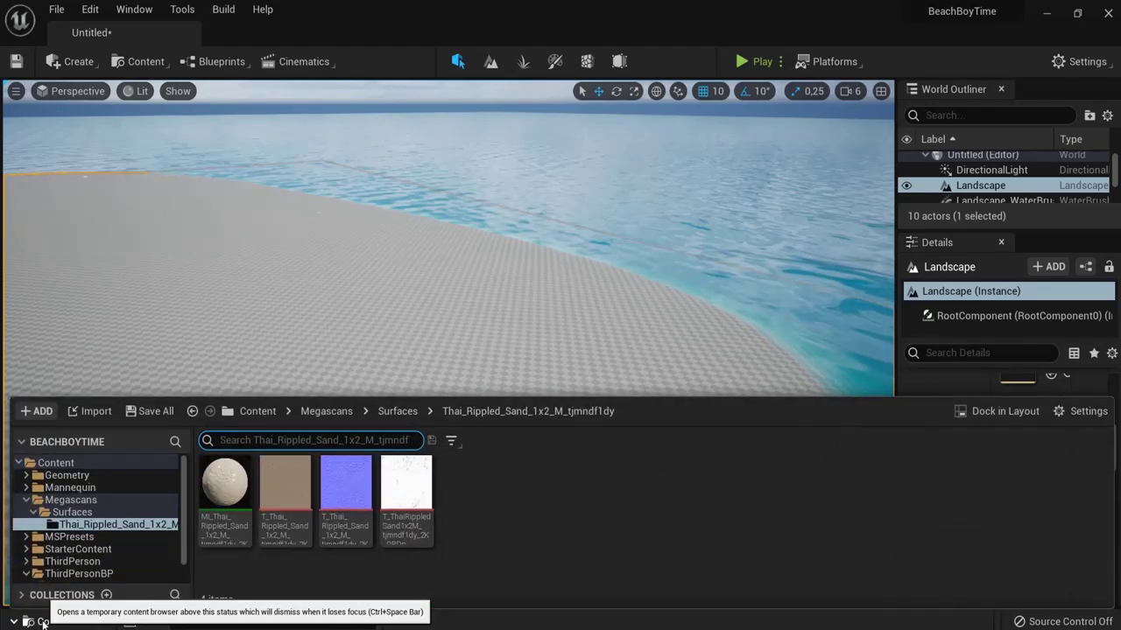
pyautogui.click(70, 501)
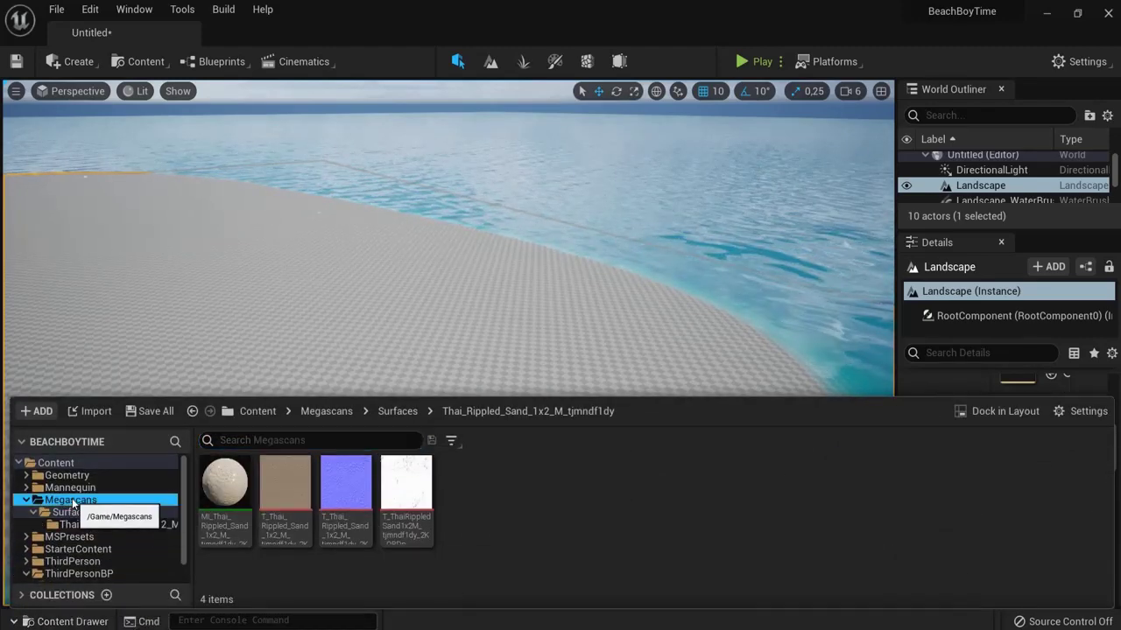
pyautogui.click(103, 524)
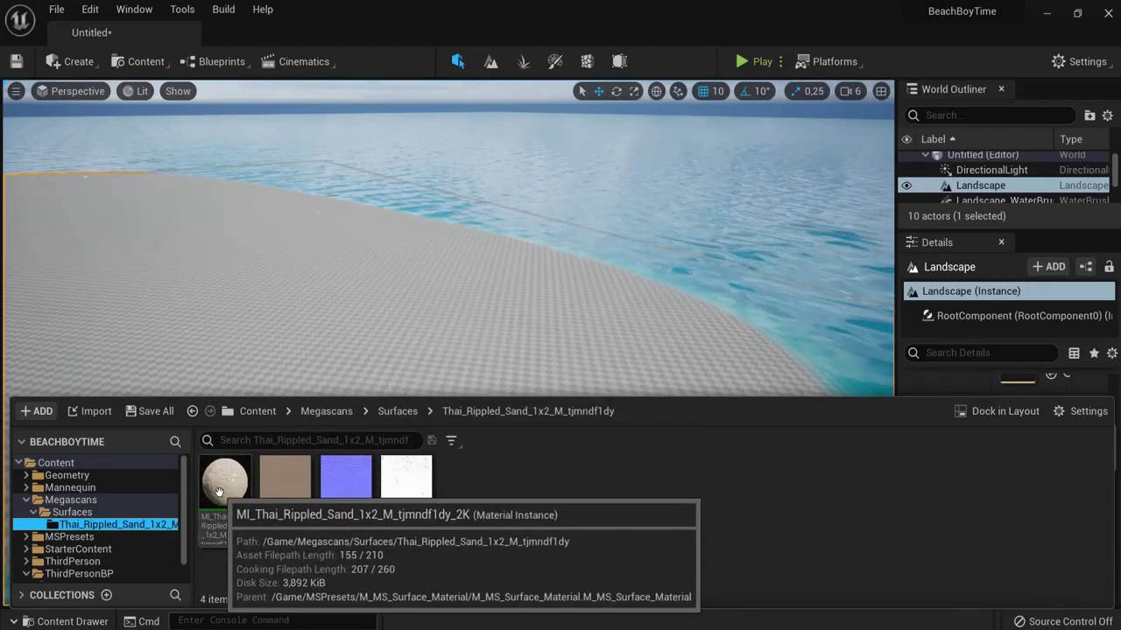
pyautogui.click(219, 494)
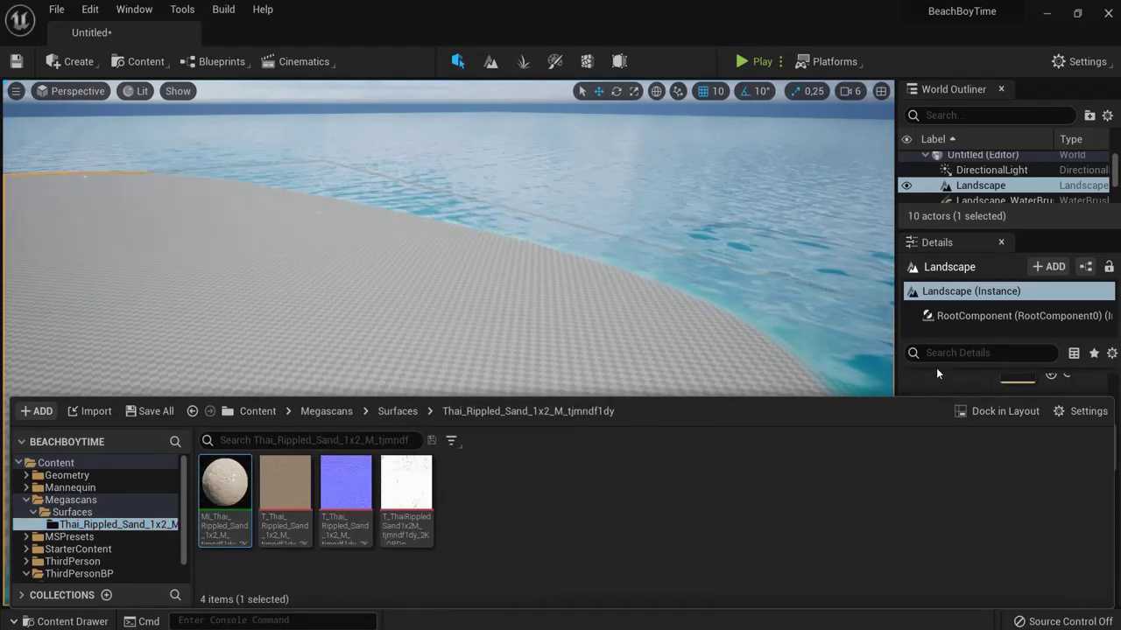
pyautogui.click(423, 326)
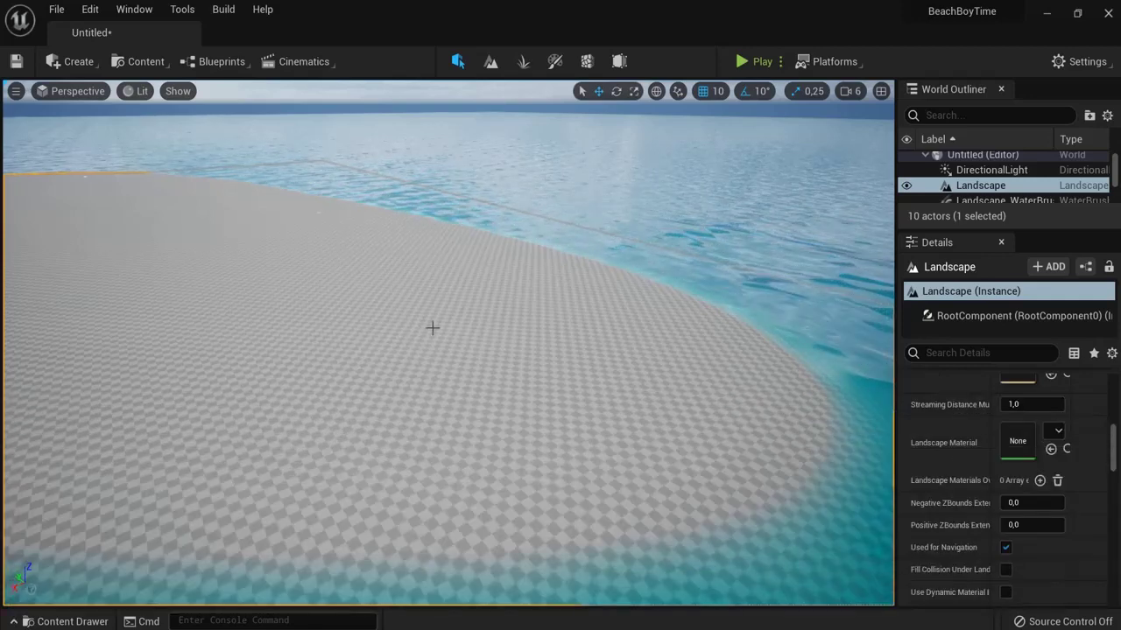
pyautogui.click(1050, 450)
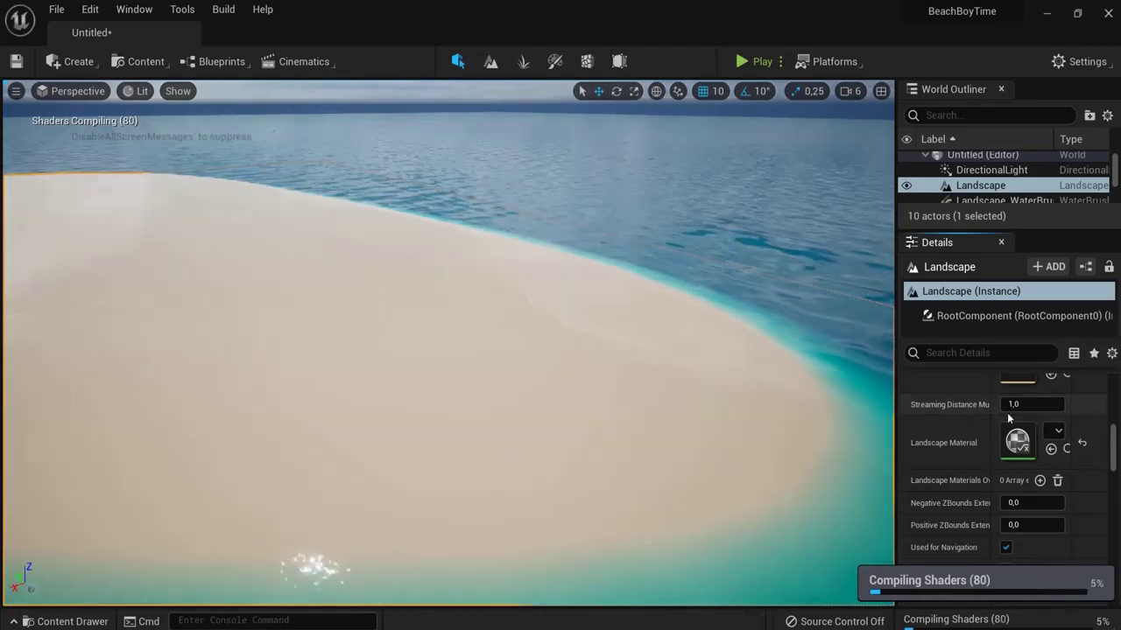
pyautogui.moveTo(735, 376); pyautogui.dragTo(653, 390, button='right')
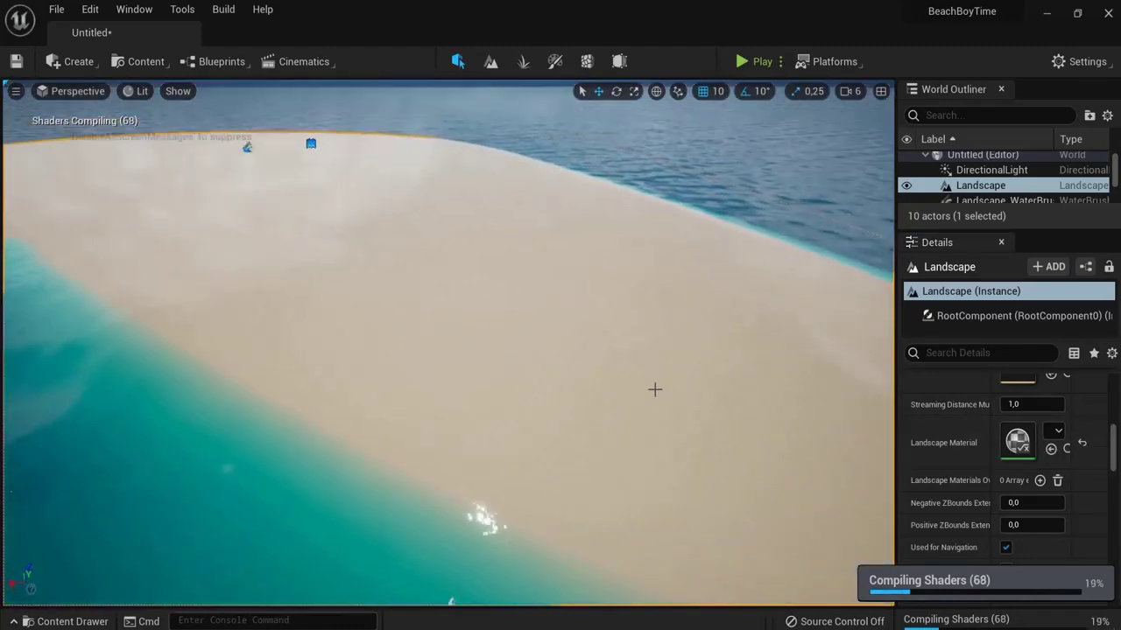
pyautogui.moveTo(346, 252); pyautogui.dragTo(613, 330, button='right')
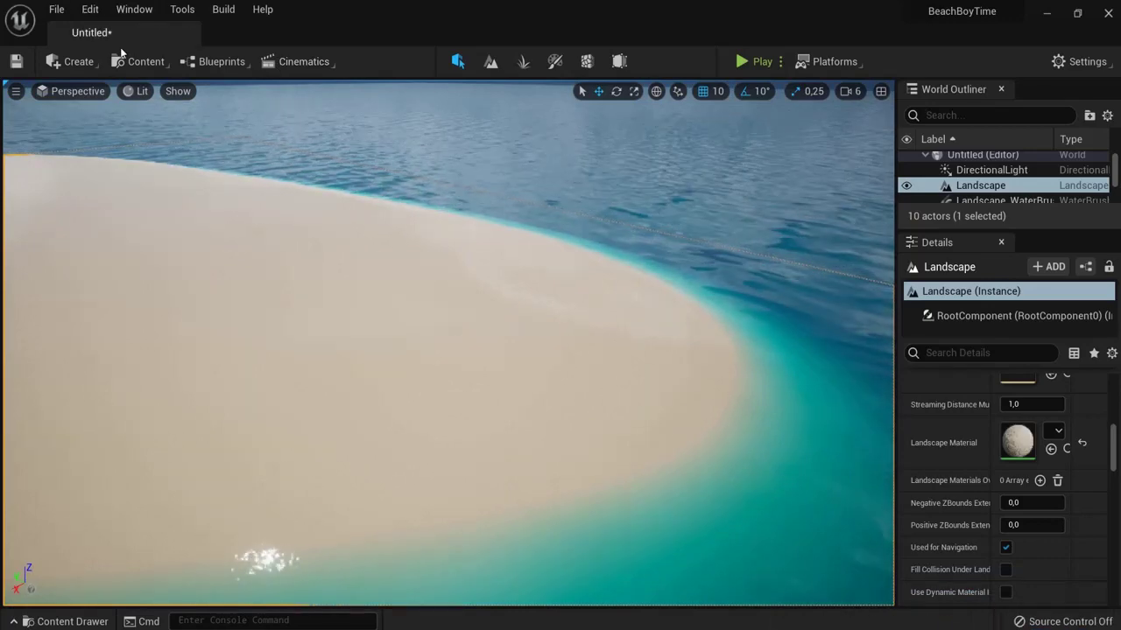
# Open Quixel Bridge and search its asset library for "tropical beach".
pyautogui.click(138, 63)
pyautogui.click(175, 236)
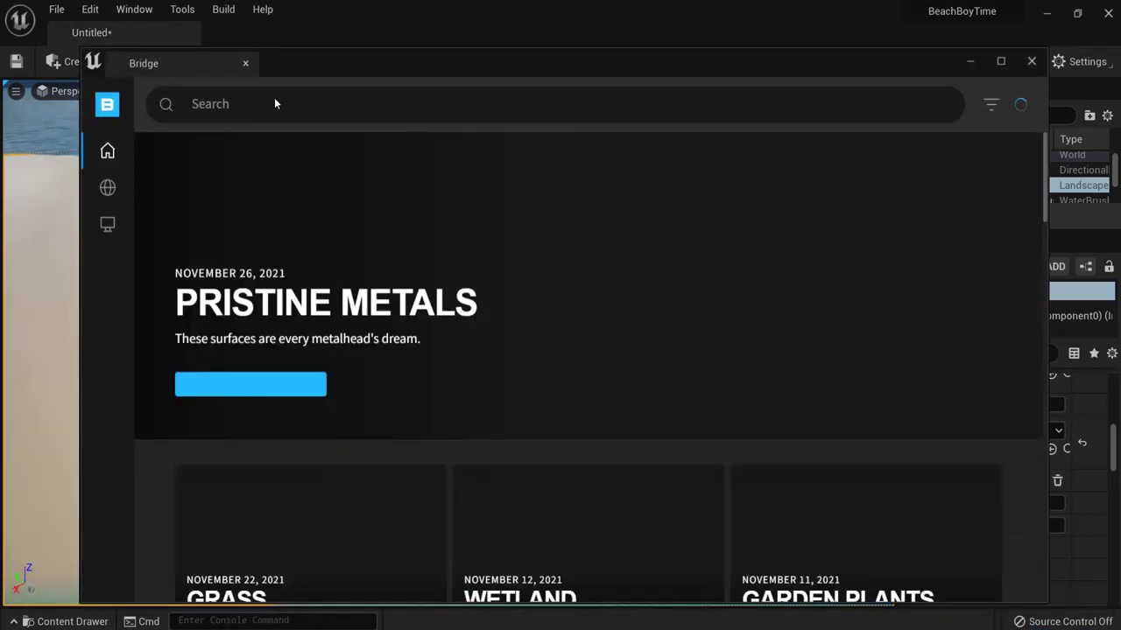
pyautogui.click(277, 103)
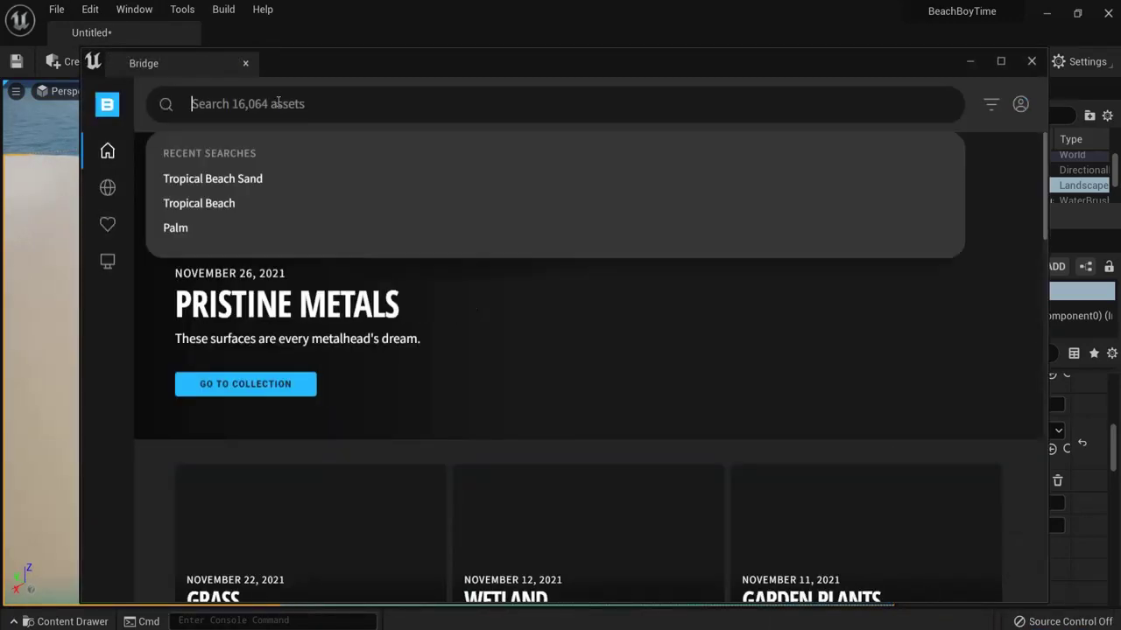
pyautogui.write('tropical beach')
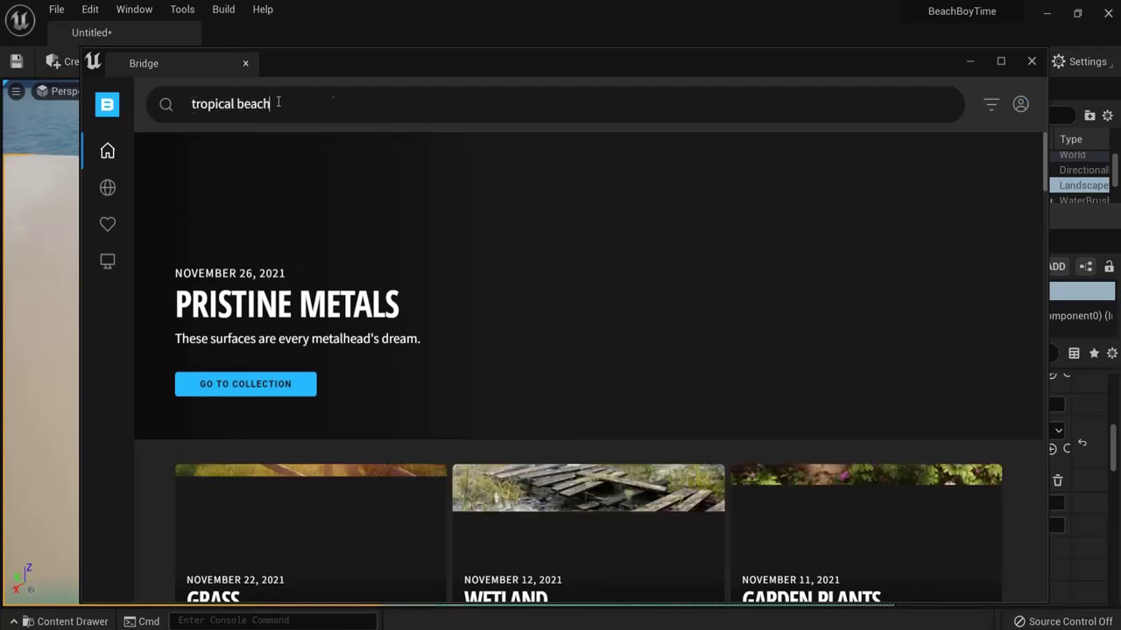
pyautogui.press('Return')
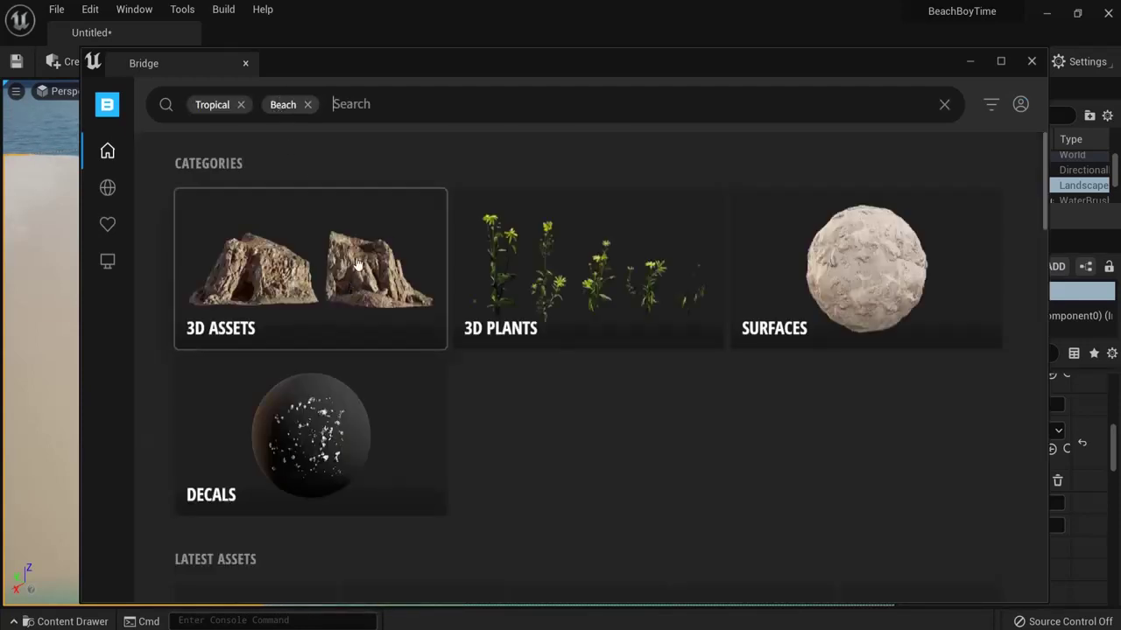
# Narrow the results to 3D assets, download the Large Nordic Coastal Cliff at Medium Quality and close Bridge.
pyautogui.click(284, 288)
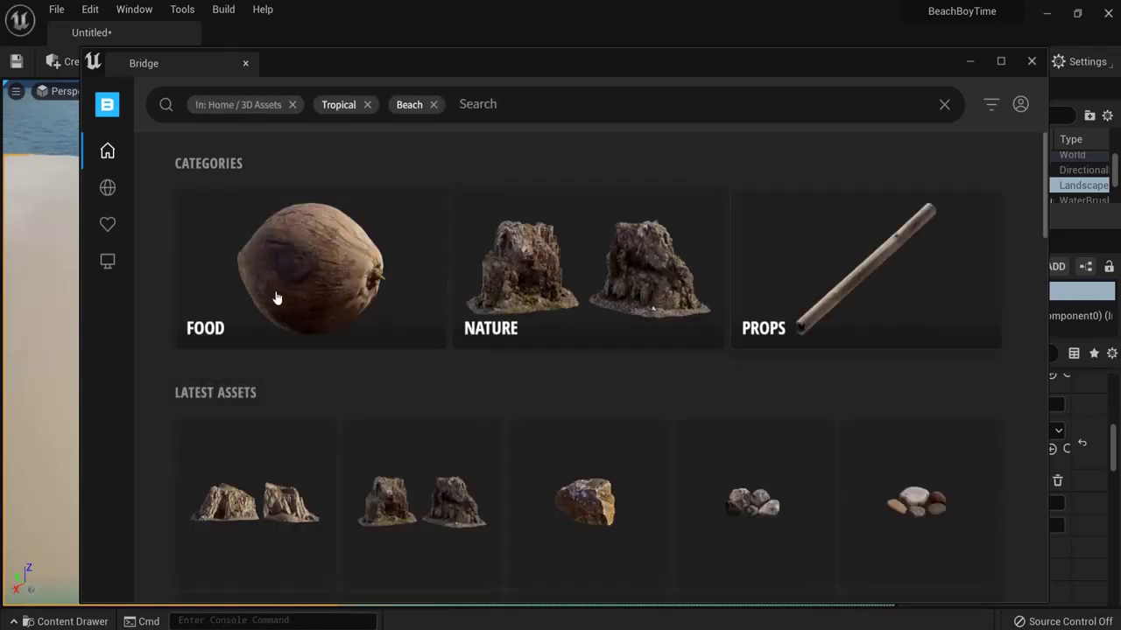
pyautogui.scroll(-2, 275, 315)
pyautogui.scroll(-1, 240, 363)
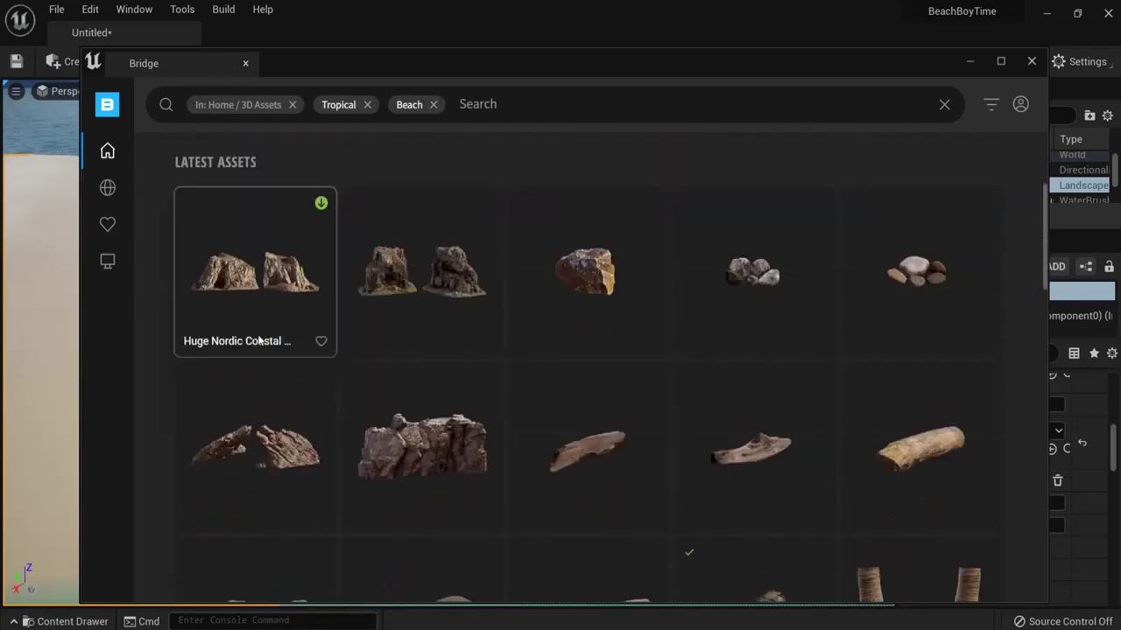
pyautogui.click(405, 455)
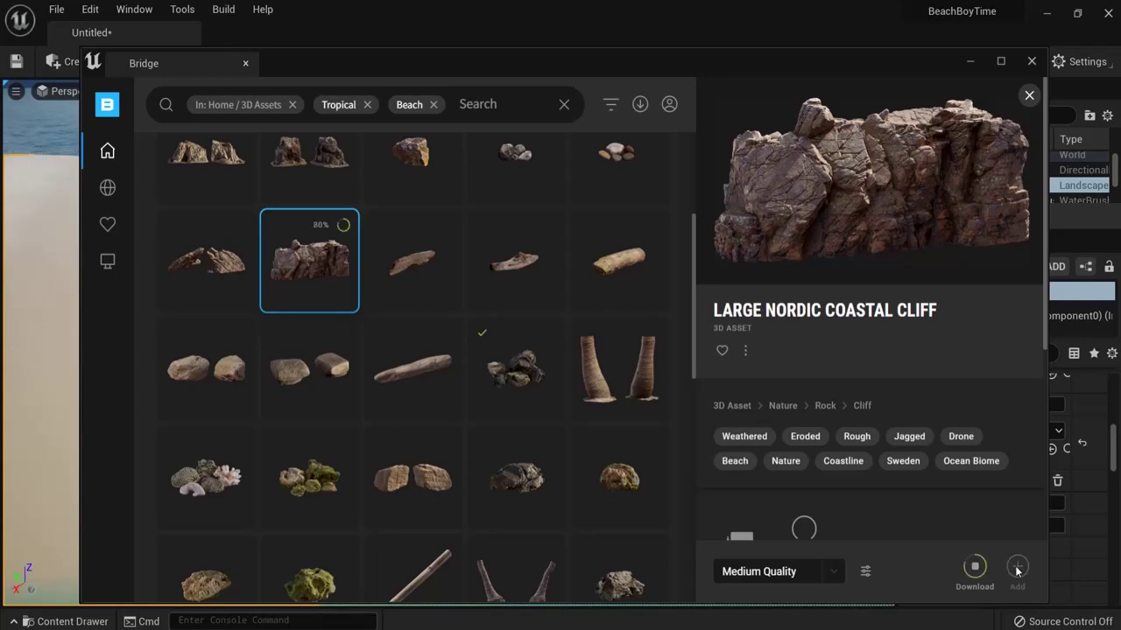
pyautogui.moveTo(99, 571)
pyautogui.click(1032, 61)
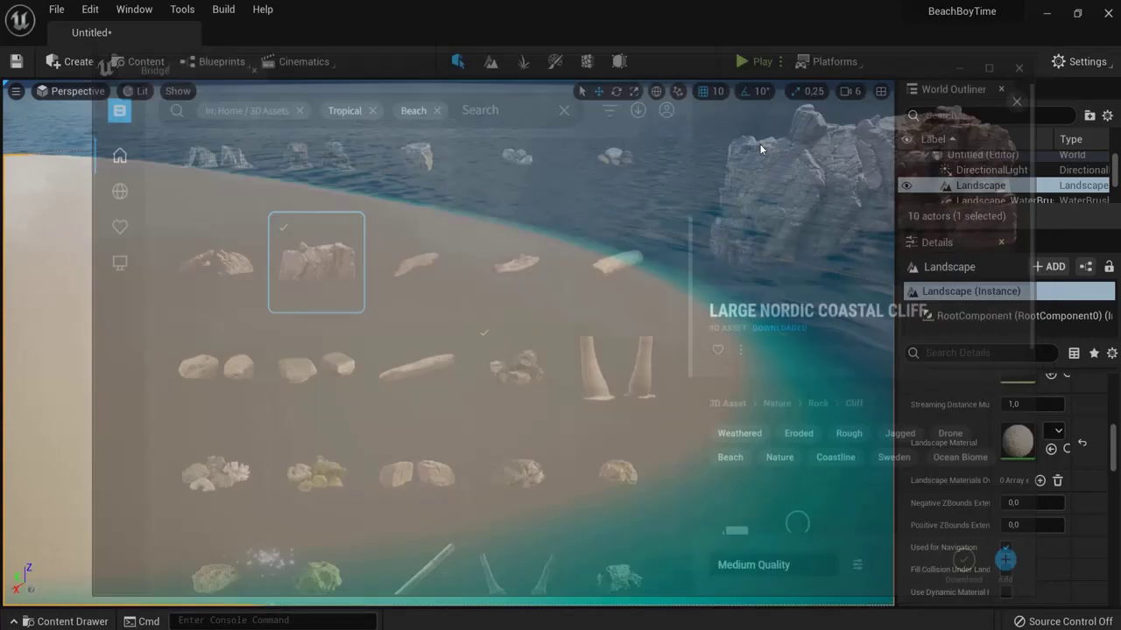
# Place two Huge_Nordic_Coastal_Cliff static meshes end to end on the sand near the island's tip.
pyautogui.click(65, 620)
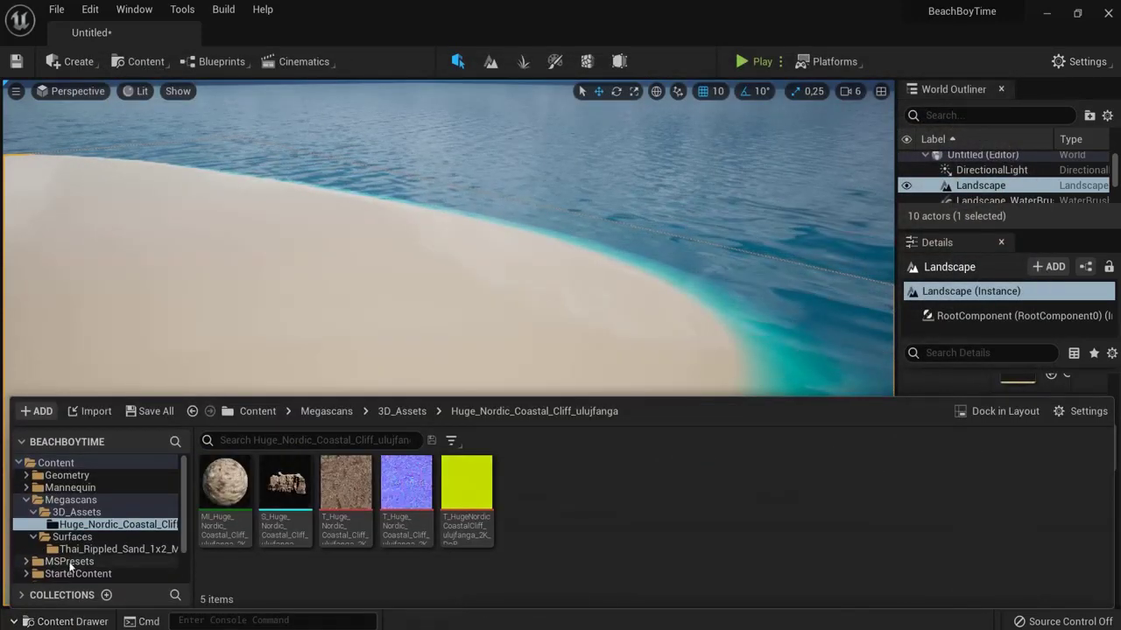
pyautogui.click(63, 500)
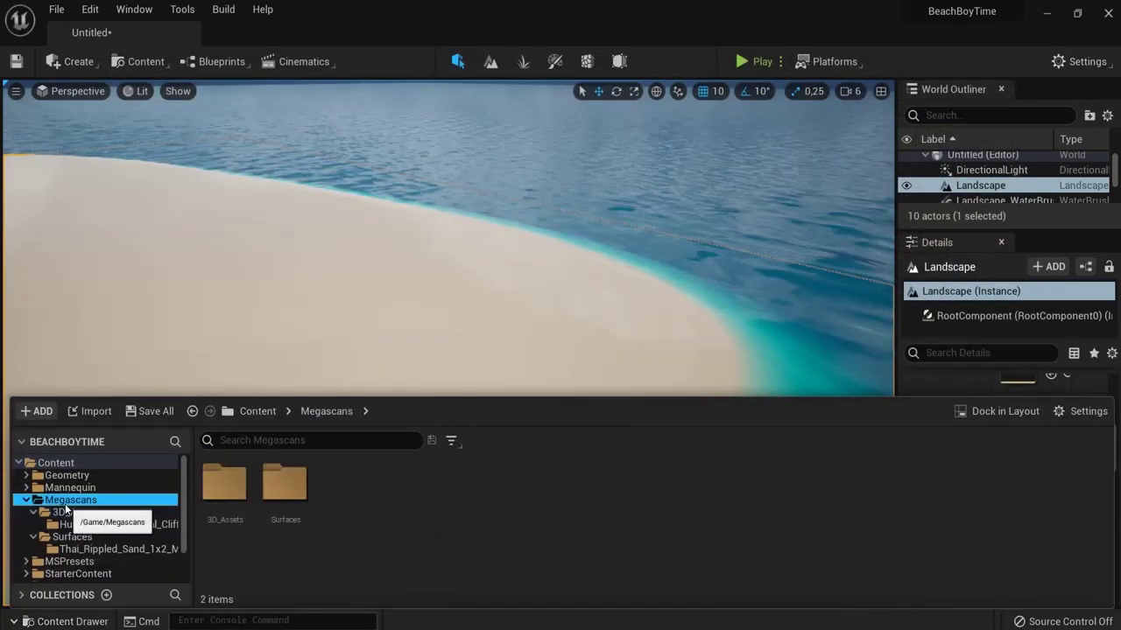
pyautogui.doubleClick(222, 500)
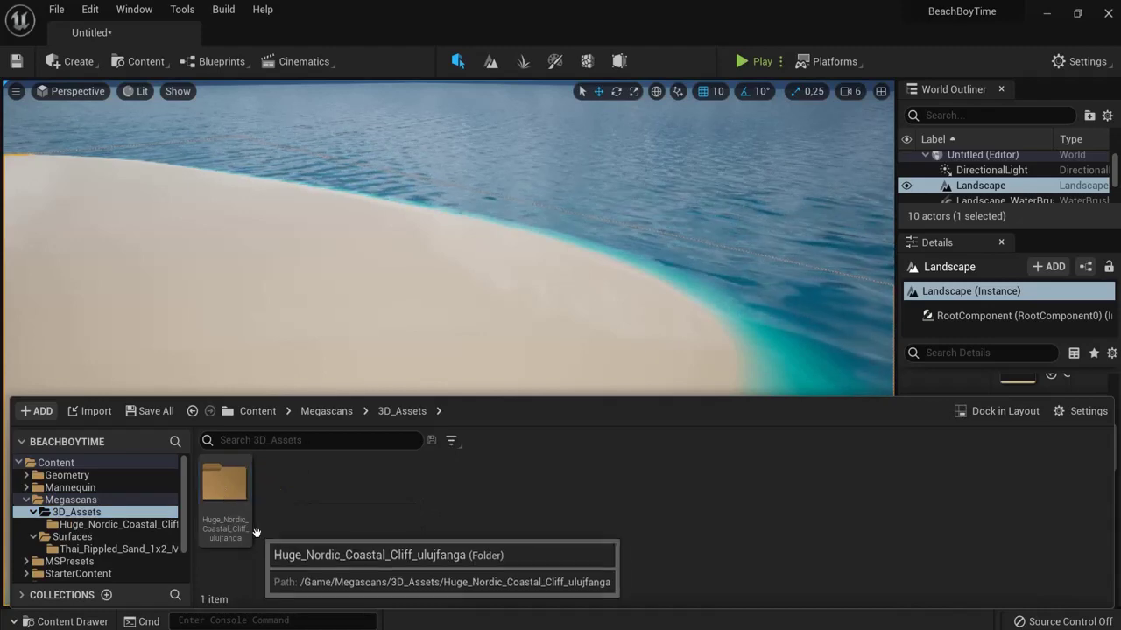
pyautogui.doubleClick(222, 495)
pyautogui.moveTo(289, 499); pyautogui.dragTo(569, 346)
pyautogui.scroll(5, 665, 343)
pyautogui.scroll(-2, 788, 329)
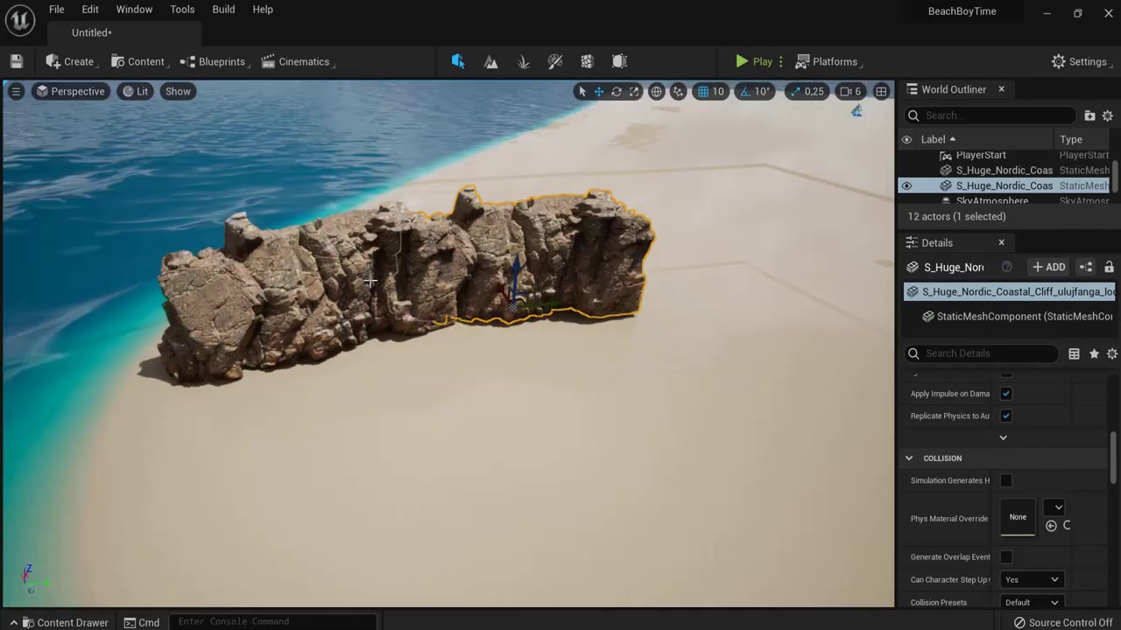
# Scale the cliff mesh farther from the water slightly taller along its vertical axis.
pyautogui.click(370, 281)
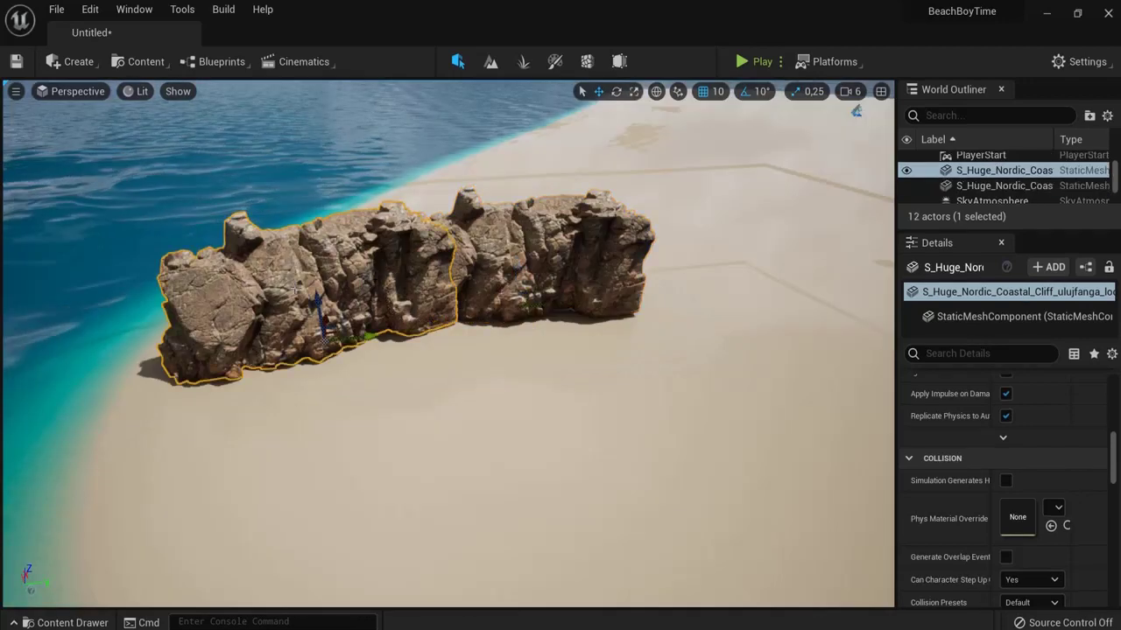
pyautogui.click(561, 273)
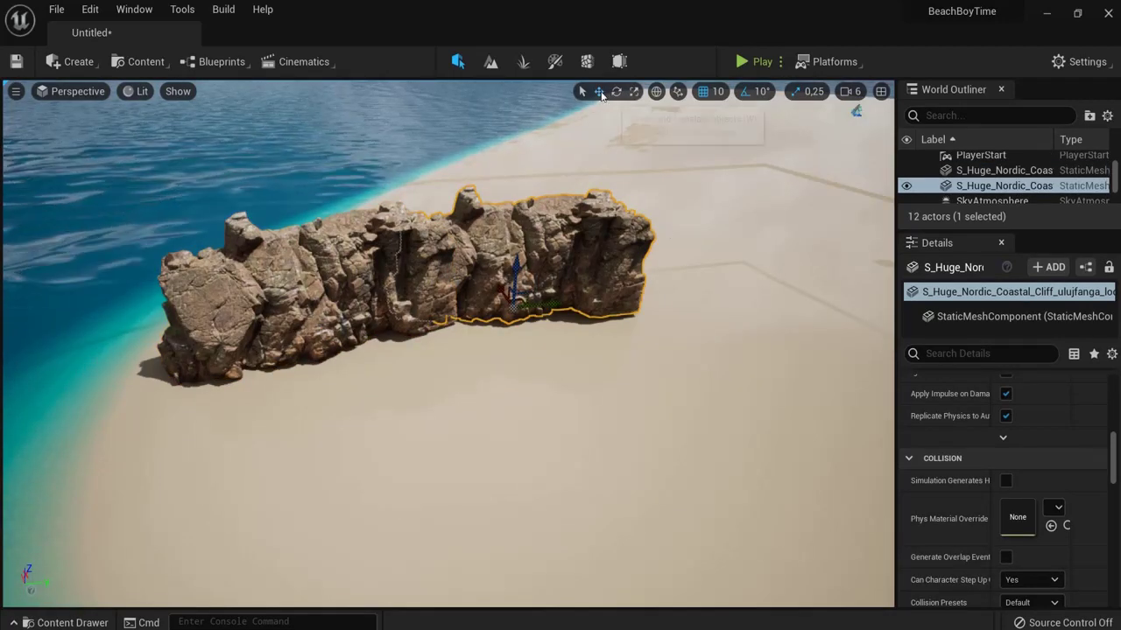
pyautogui.click(616, 91)
pyautogui.moveTo(514, 344); pyautogui.dragTo(514, 344)
pyautogui.press('r')
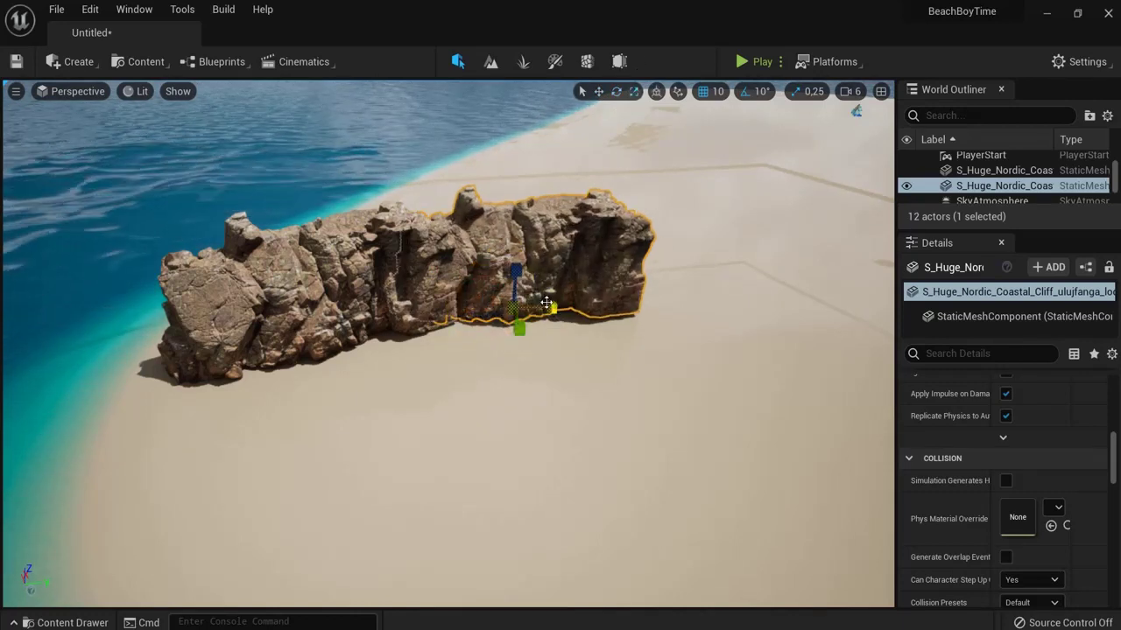
pyautogui.moveTo(515, 290); pyautogui.dragTo(521, 271)
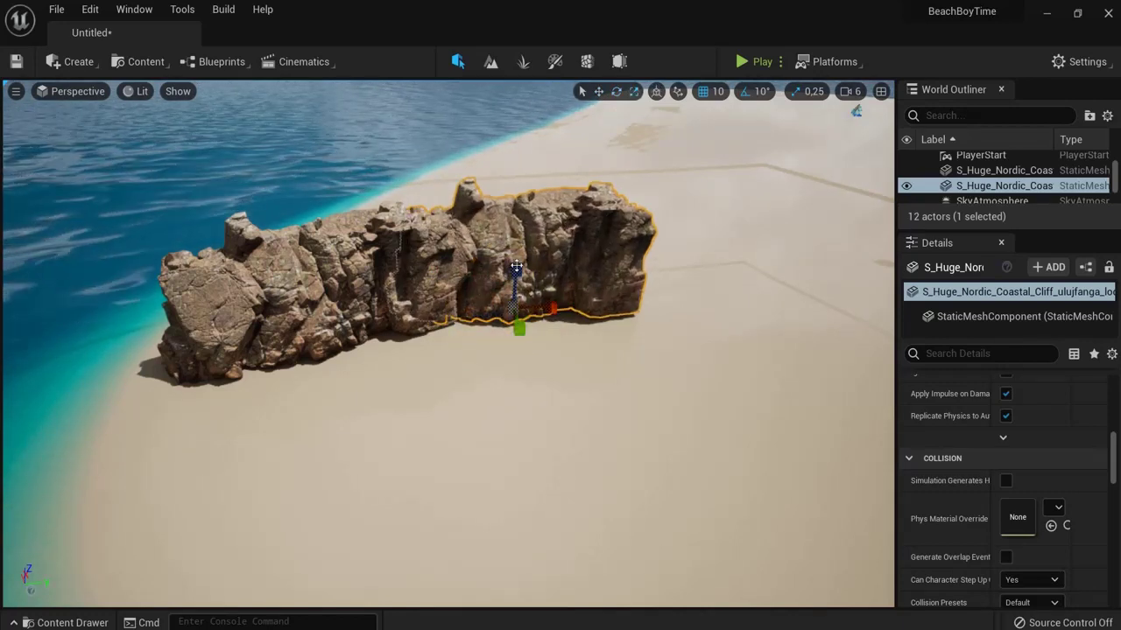
pyautogui.click(398, 279)
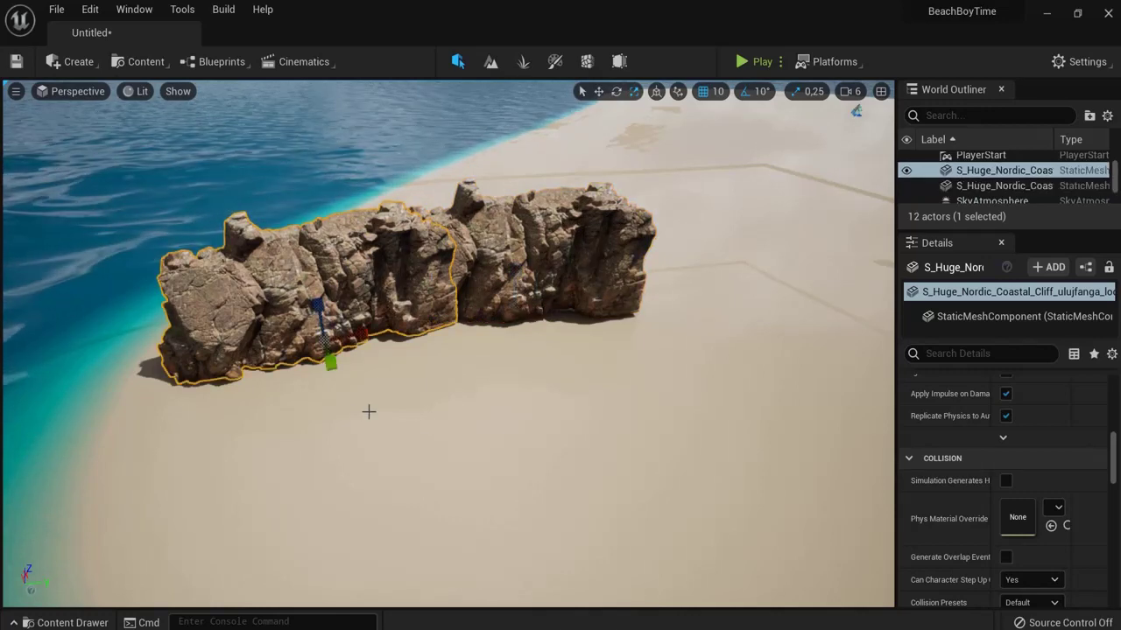
pyautogui.moveTo(458, 424)
pyautogui.mouseDown(button='right')
pyautogui.moveTo(607, 420)
pyautogui.moveTo(447, 435)
pyautogui.mouseUp(button='right')
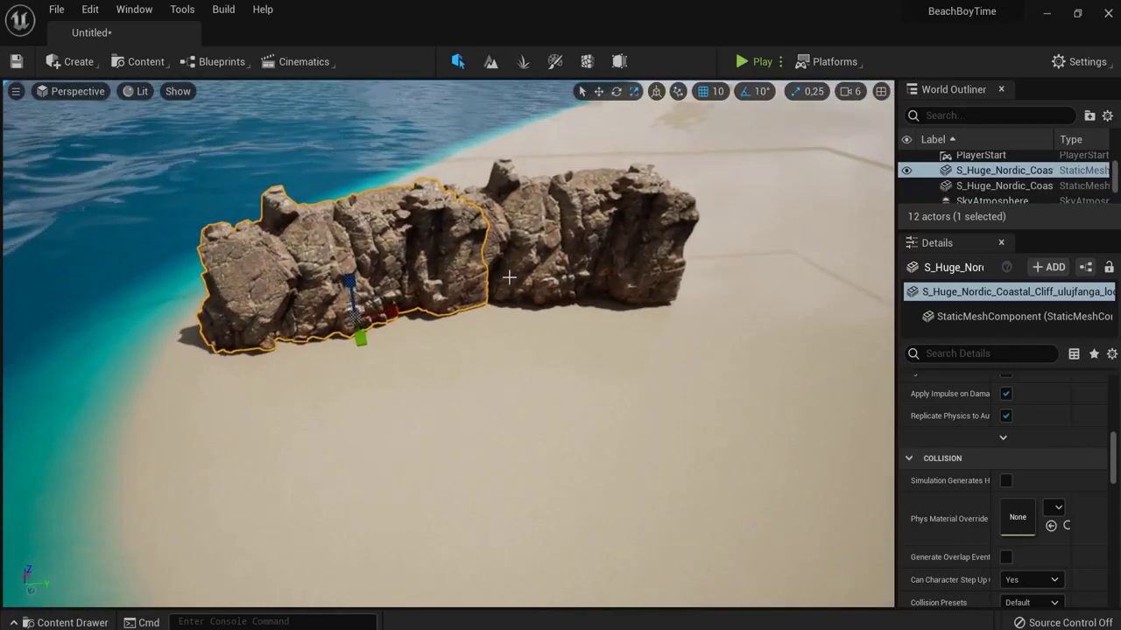
pyautogui.click(509, 278)
pyautogui.click(398, 275)
pyautogui.click(585, 251)
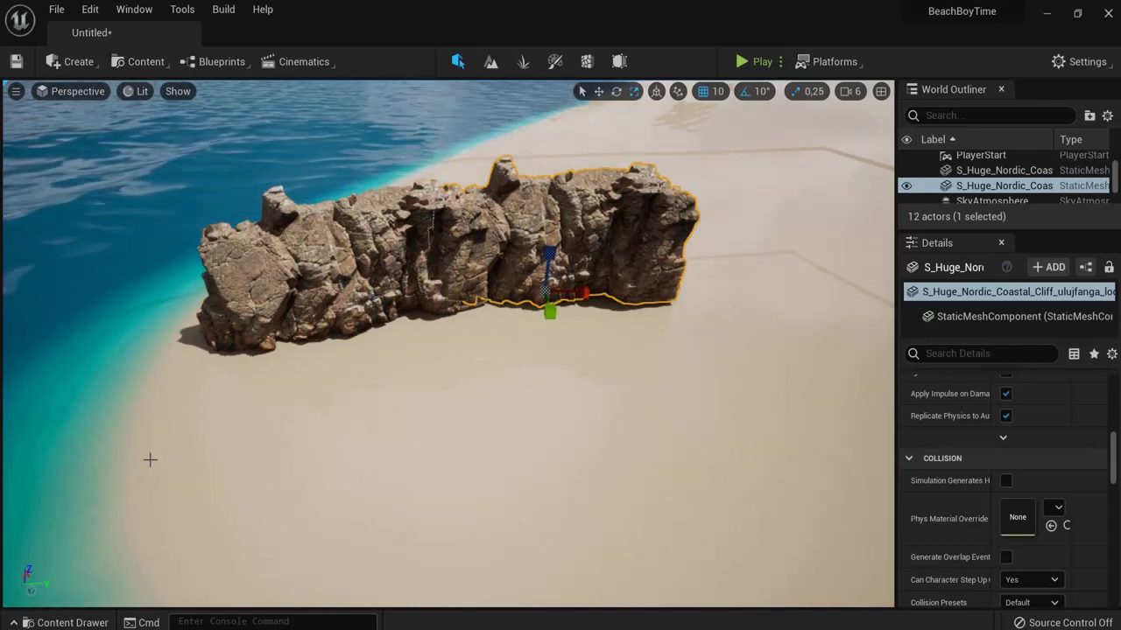
# Filter the level's actors for "player", select the PlayerStart and focus on it.
pyautogui.click(941, 115)
pyautogui.write('player')
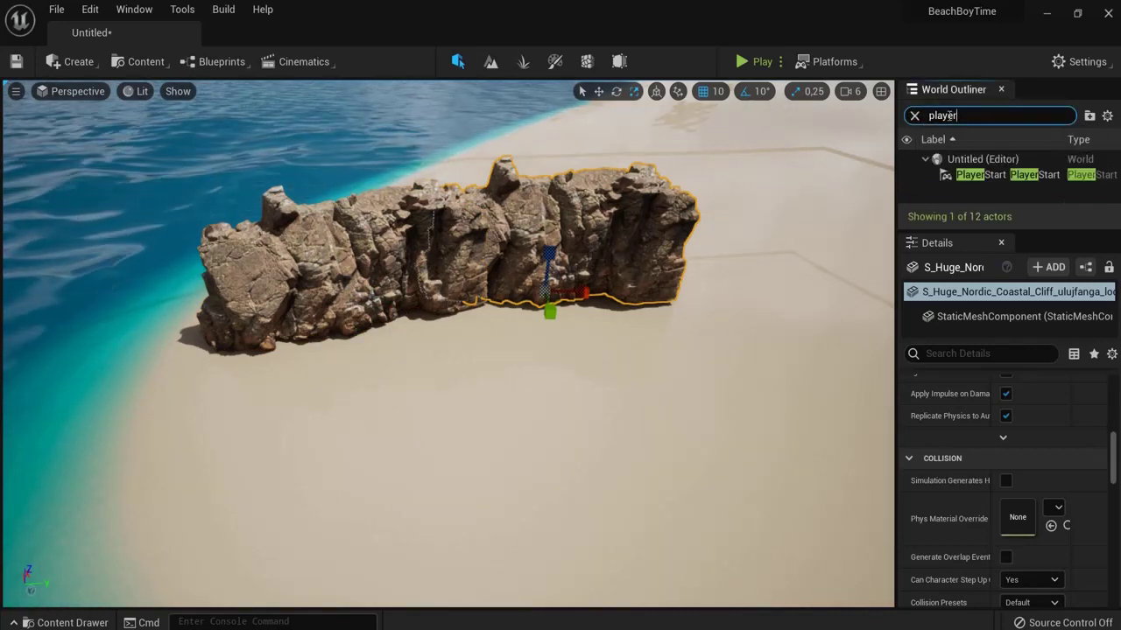
pyautogui.click(998, 175)
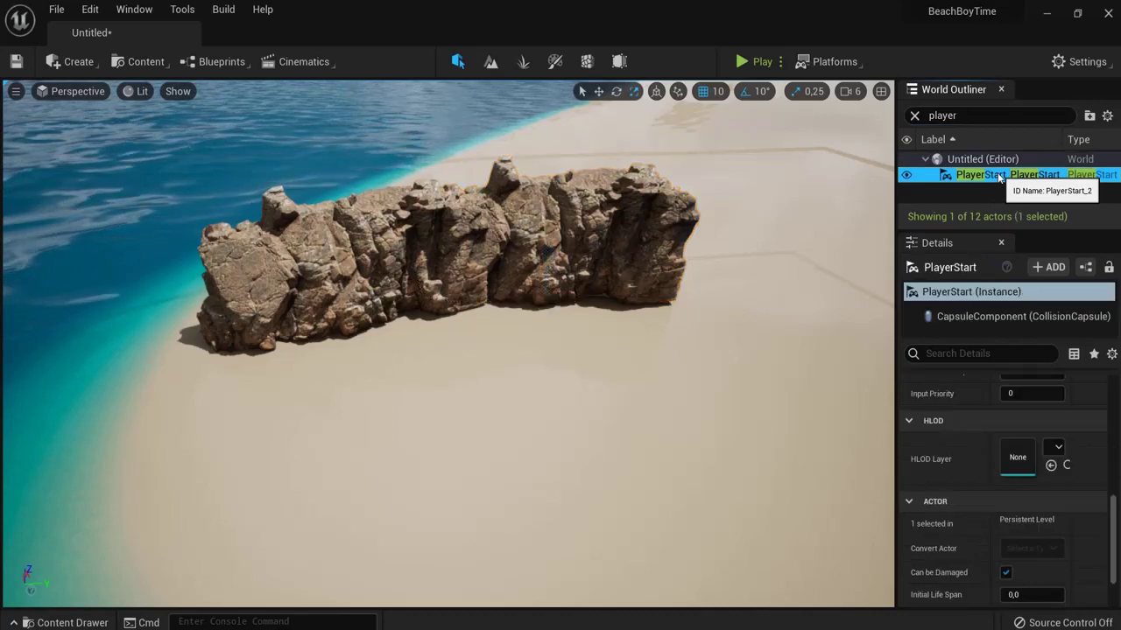
pyautogui.press('f')
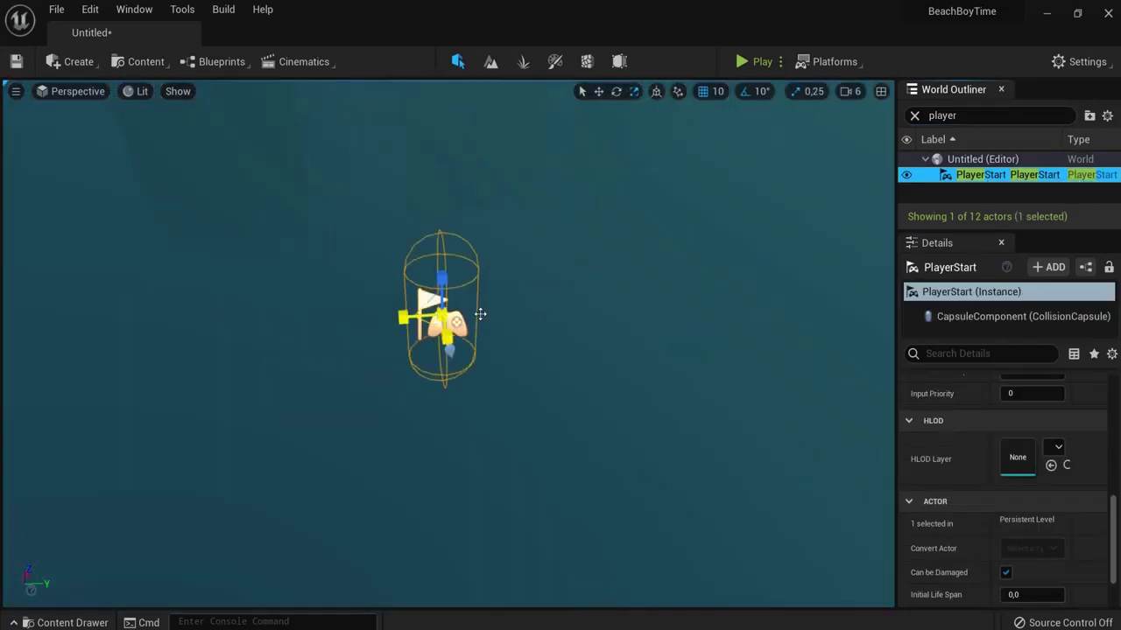
# Lift the PlayerStart out of the sea and above the water surface.
pyautogui.click(599, 92)
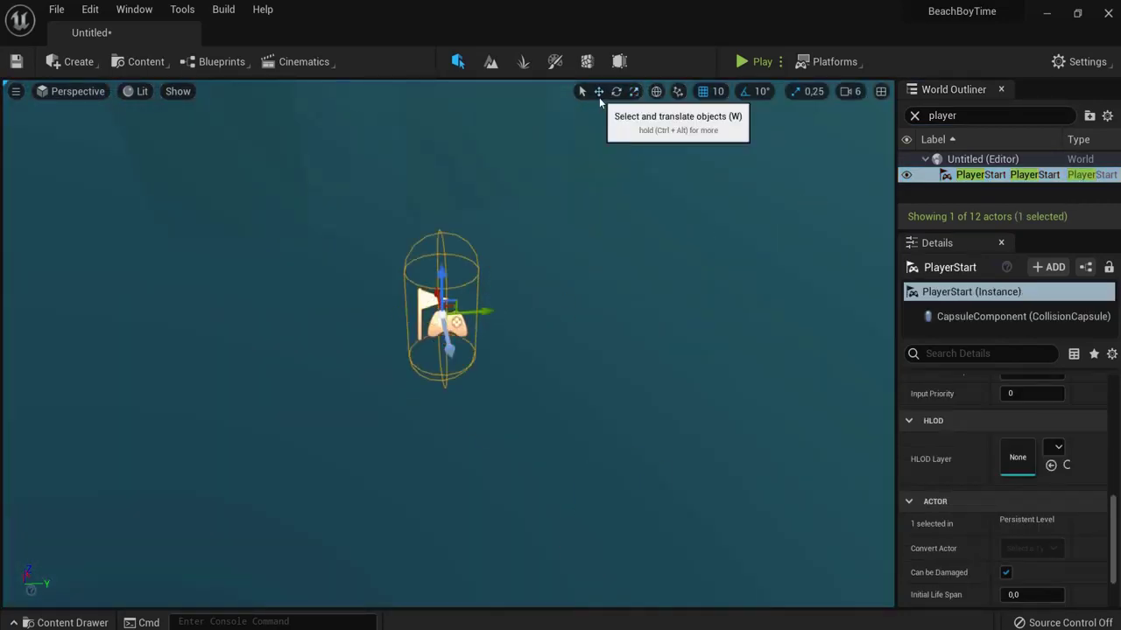
pyautogui.moveTo(625, 302); pyautogui.dragTo(530, 262, button='right')
pyautogui.moveTo(557, 314); pyautogui.dragTo(606, 178)
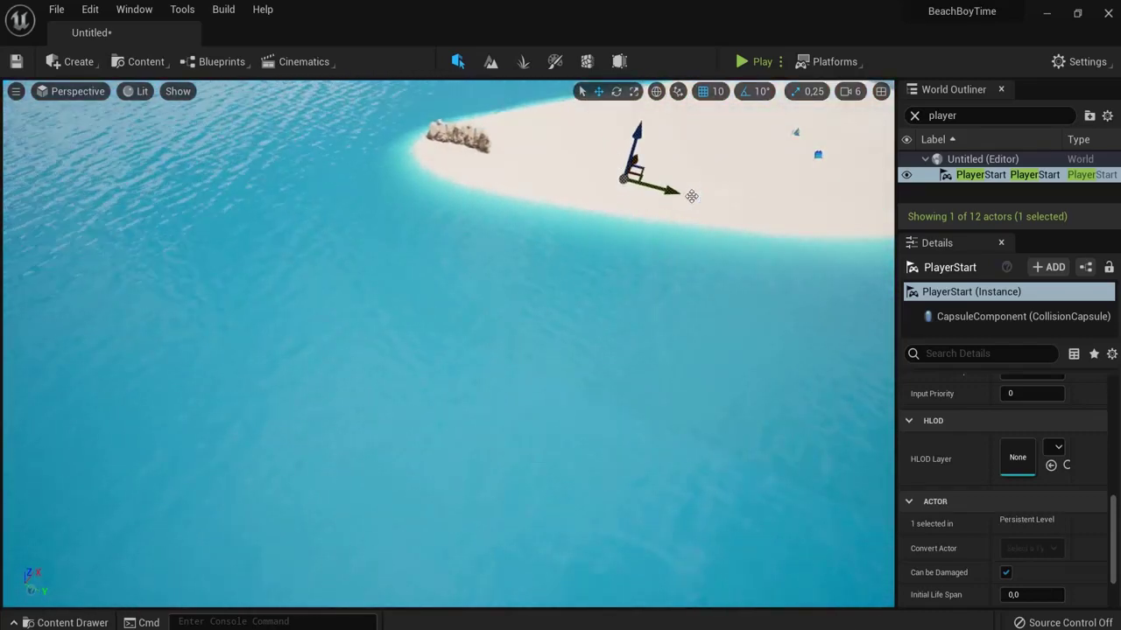
pyautogui.press('f')
pyautogui.moveTo(658, 294); pyautogui.dragTo(602, 190, button='right')
pyautogui.scroll(-5, 600, 189)
pyautogui.moveTo(563, 297); pyautogui.dragTo(586, 140)
# Move the PlayerStart across to the island's tip, onto the sand in front of the cliffs.
pyautogui.moveTo(592, 131); pyautogui.dragTo(780, 248, button='right')
pyautogui.press('w')
pyautogui.press('s')
pyautogui.press('d')
pyautogui.moveTo(570, 209); pyautogui.dragTo(317, 261)
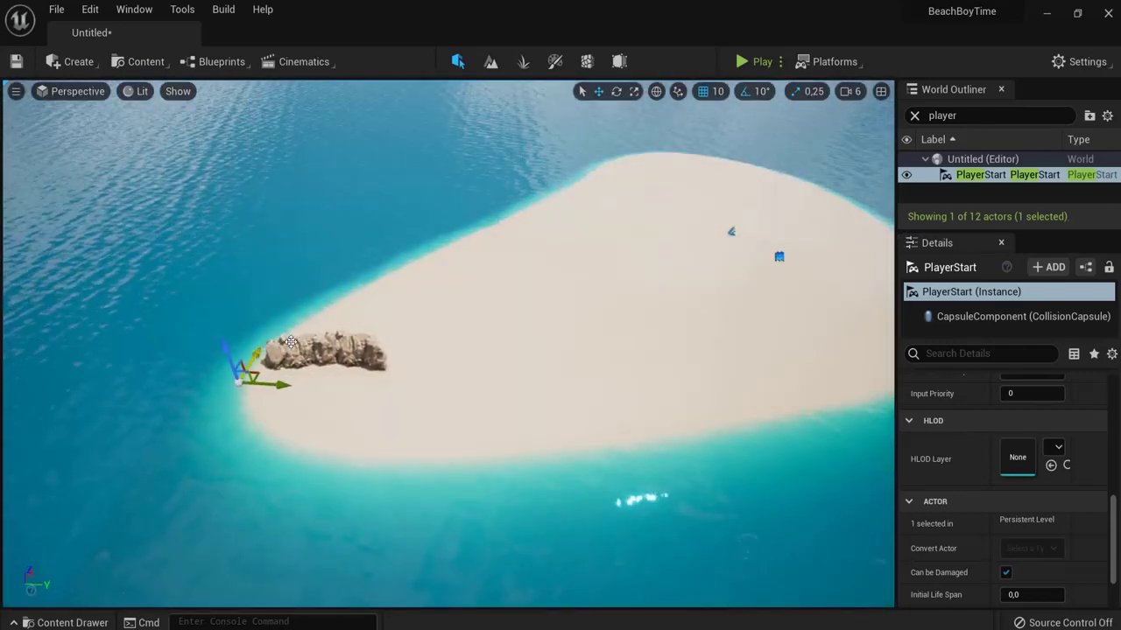
pyautogui.press('f')
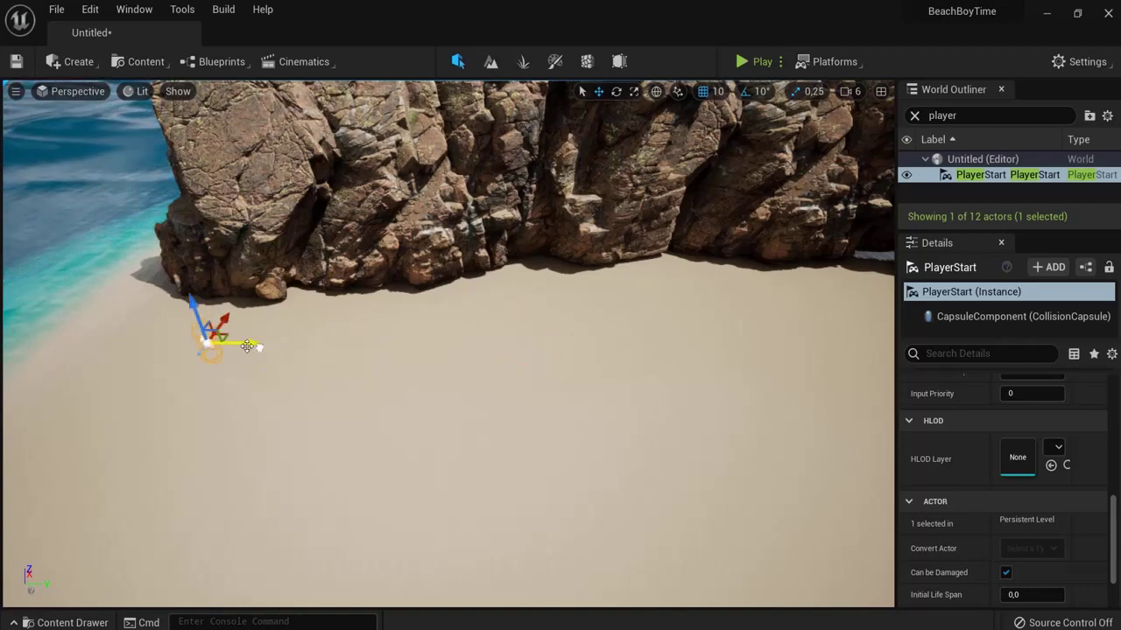
pyautogui.moveTo(261, 331); pyautogui.dragTo(175, 329, button='right')
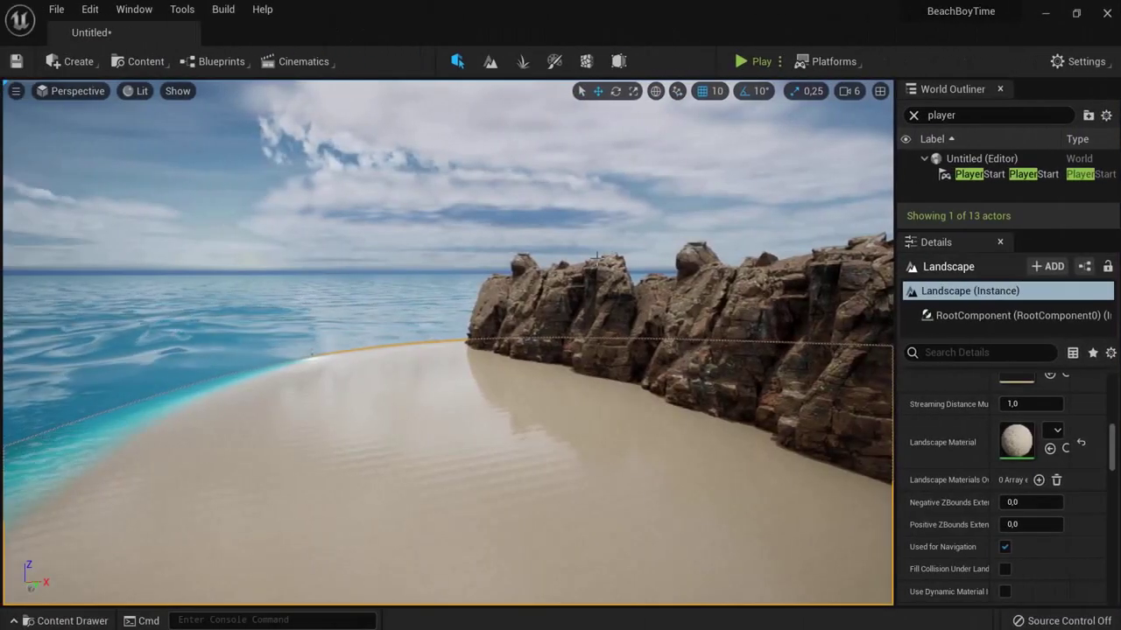
# Rotate the directional light so the sun sits fairly low over the ocean, beyond the island's tip, warmly lighting the sand and cliffs.
pyautogui.moveTo(596, 258)
pyautogui.mouseDown(button='right')
pyautogui.moveTo(563, 246)
pyautogui.moveTo(640, 189)
pyautogui.moveTo(1076, 216)
pyautogui.moveTo(858, 282)
pyautogui.moveTo(530, 326)
pyautogui.moveTo(486, 315)
pyautogui.moveTo(507, 221)
pyautogui.moveTo(610, 243)
pyautogui.mouseUp(button='right')
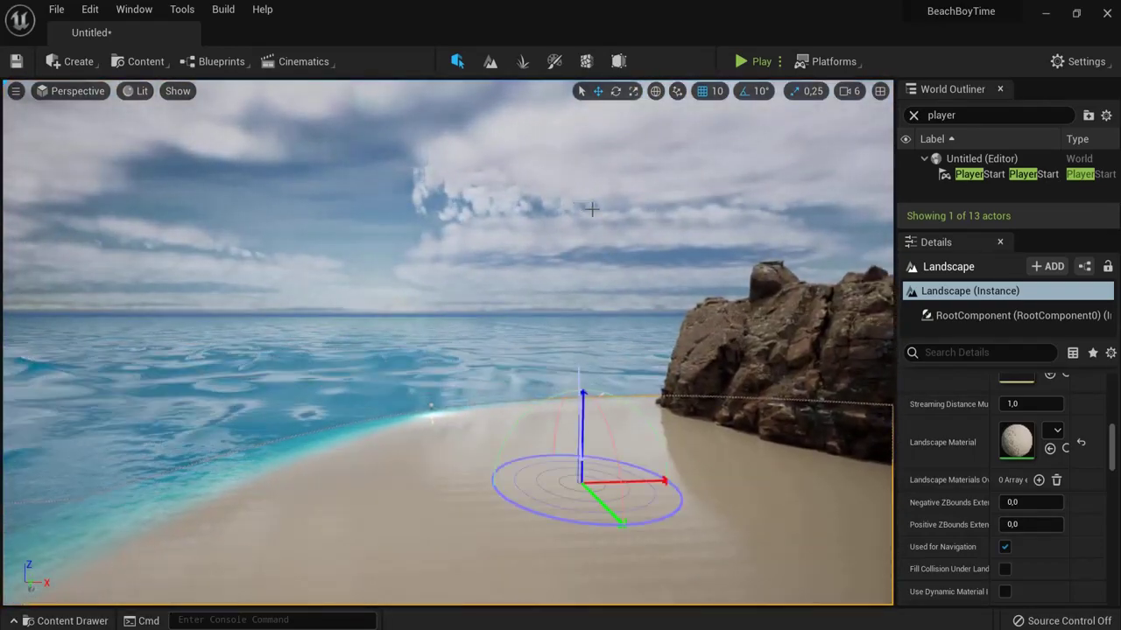
pyautogui.hotkey('ctrl', 'l')
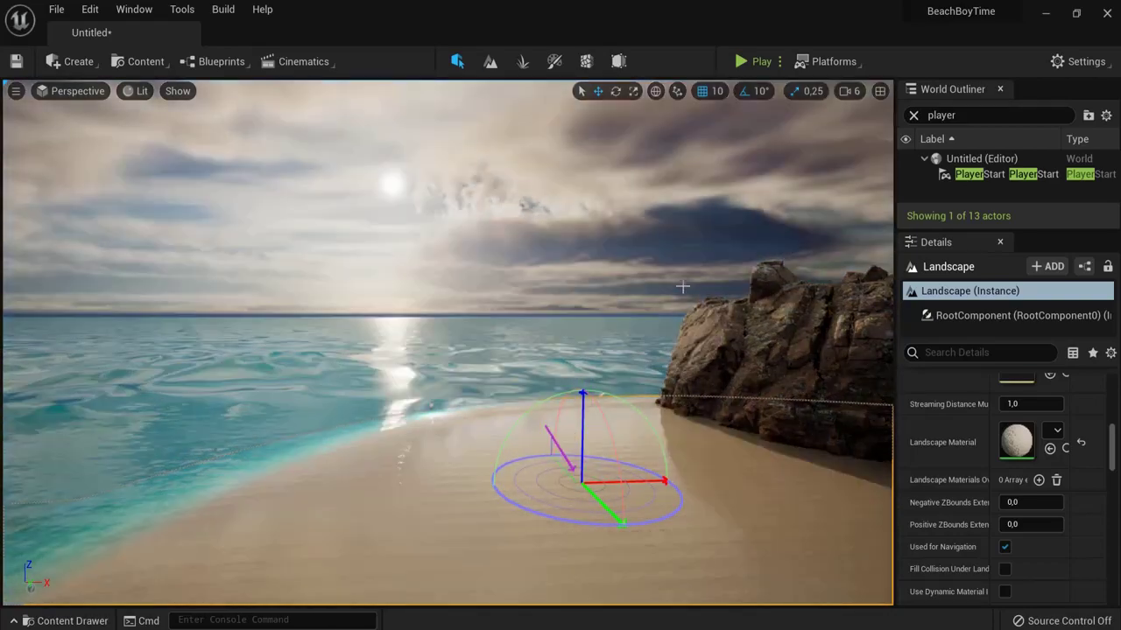
pyautogui.hotkey('ctrl', 'l')
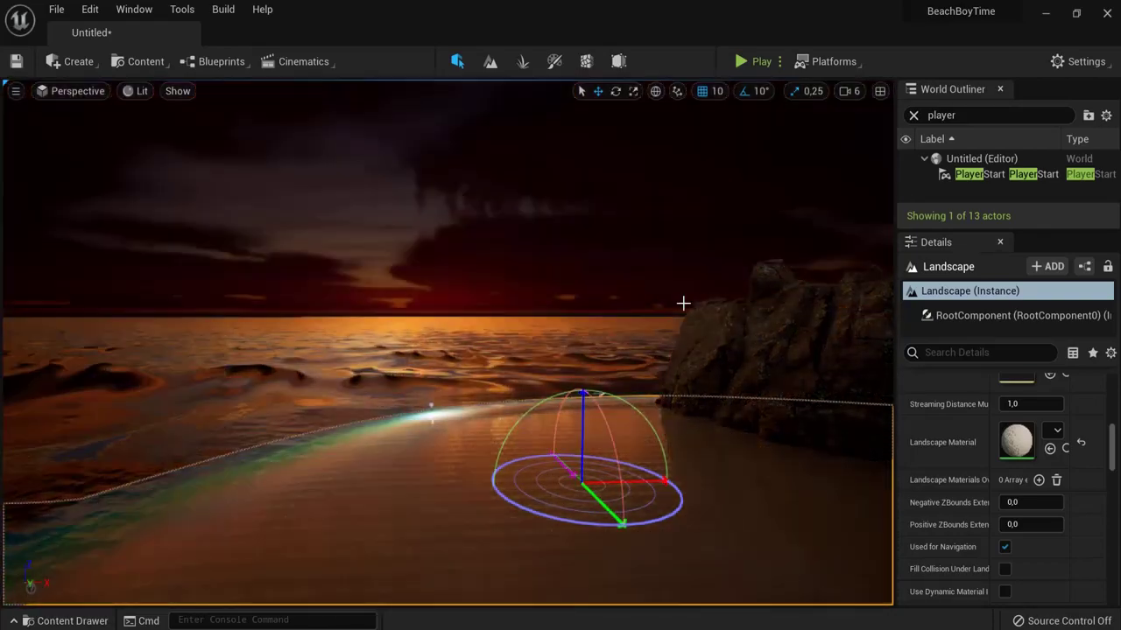
pyautogui.hotkey('ctrl', 'l')
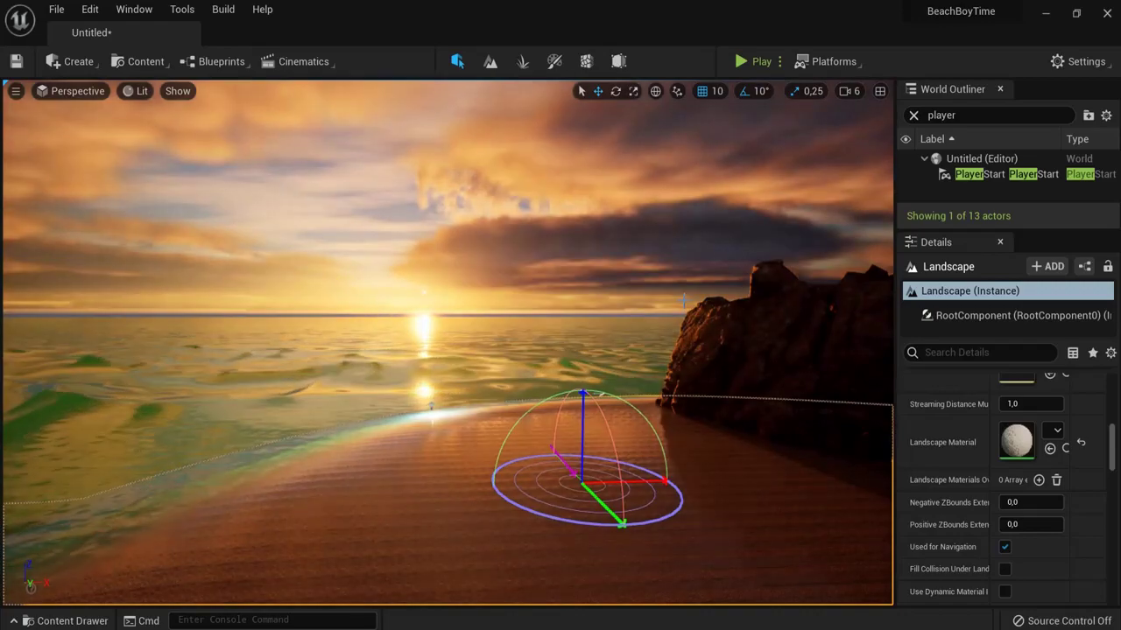
pyautogui.hotkey('ctrl', 'l')
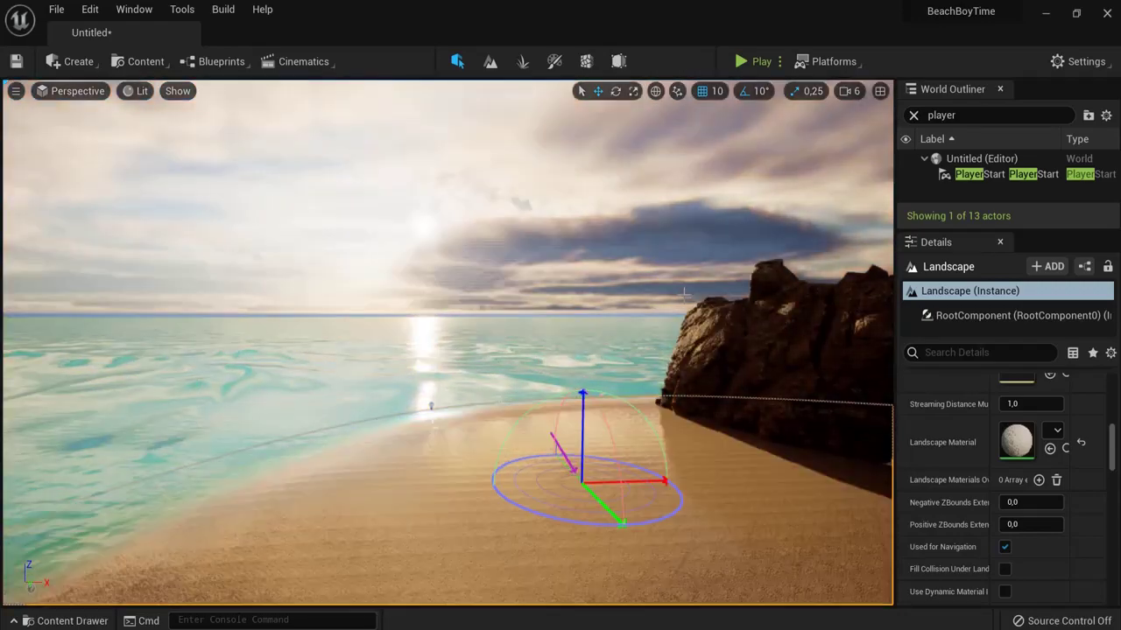
pyautogui.hotkey('ctrl', 'l')
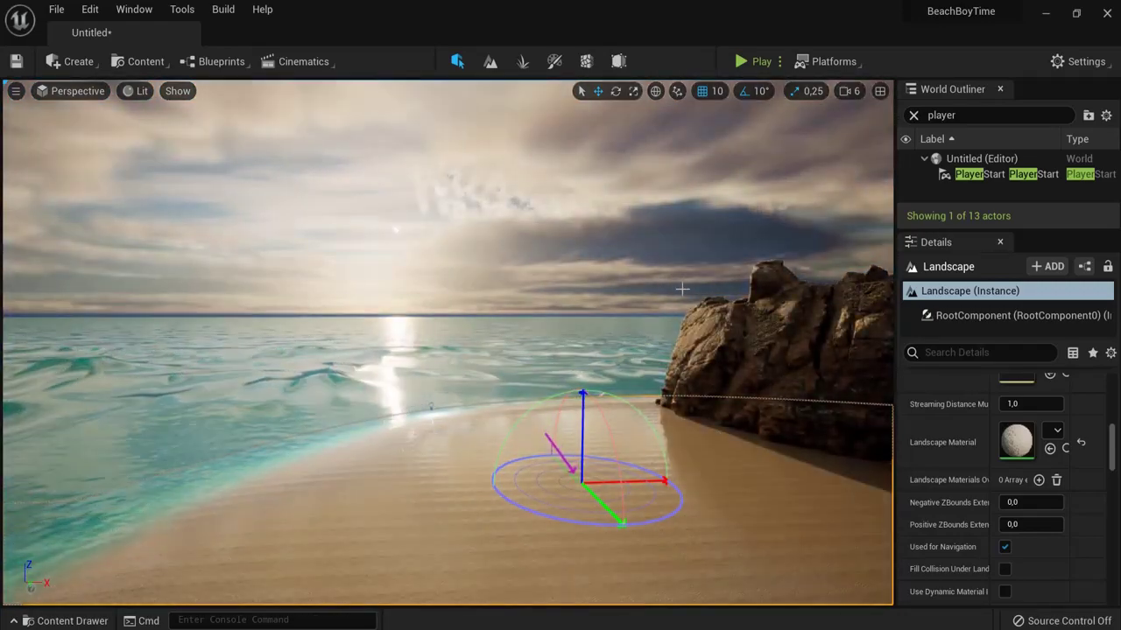
pyautogui.hotkey('ctrl', 'l')
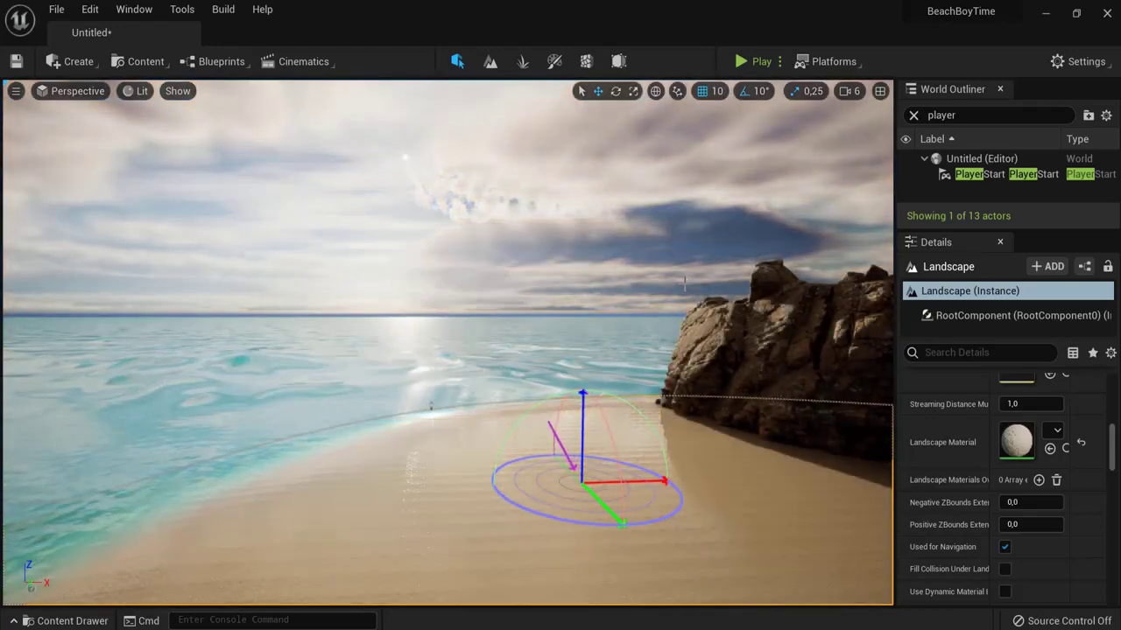
pyautogui.hotkey('ctrl', 'l')
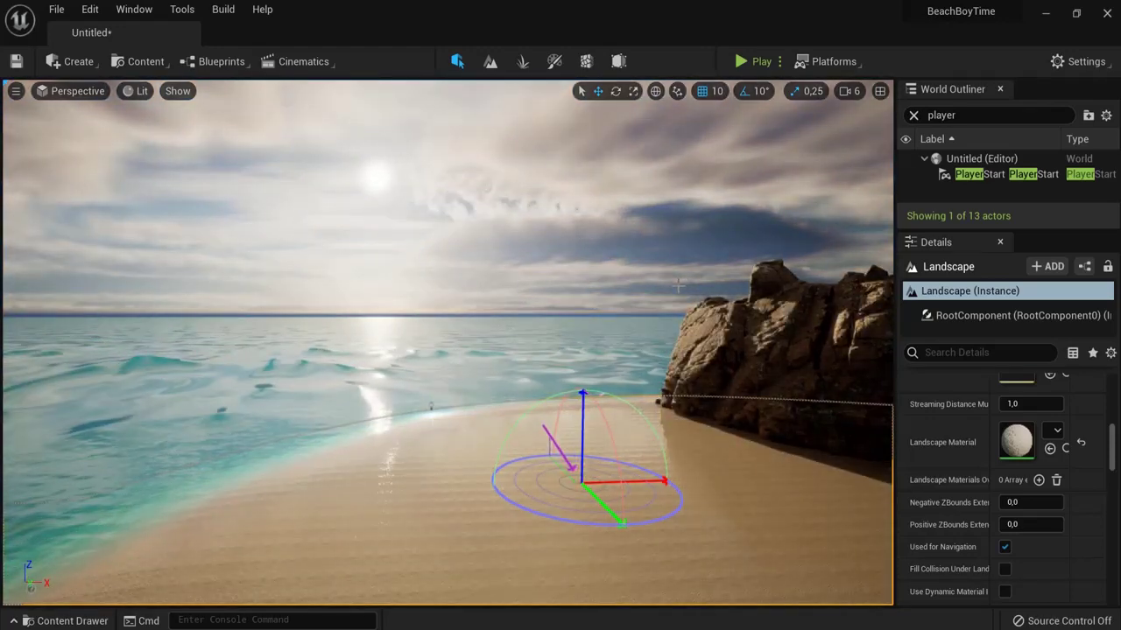
pyautogui.click(678, 285)
pyautogui.click(567, 375)
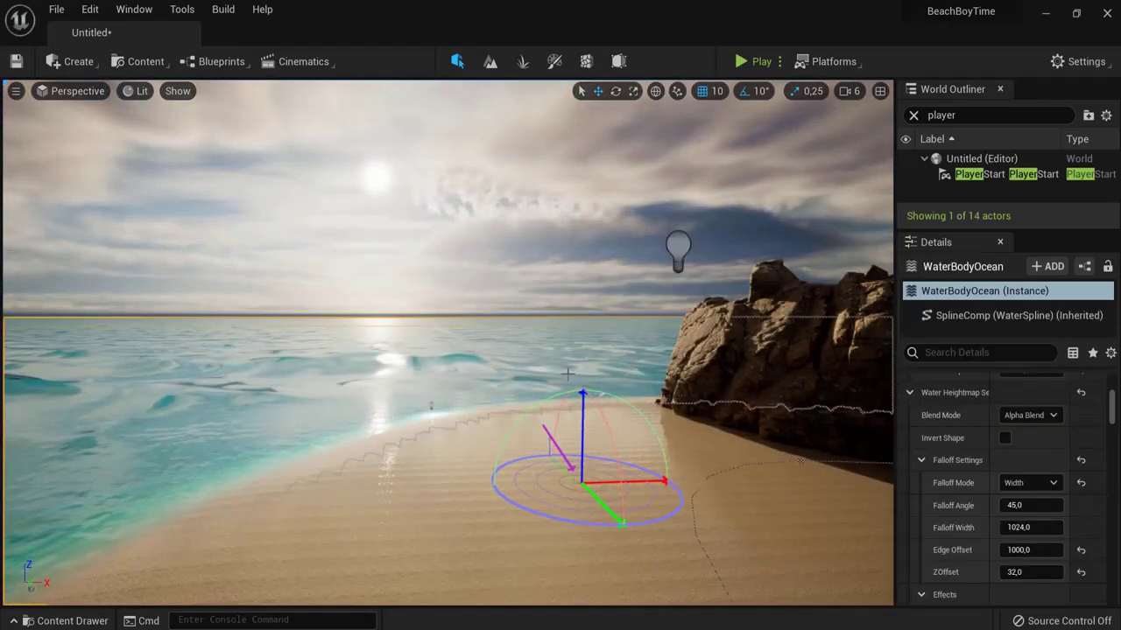
pyautogui.click(444, 414)
pyautogui.click(479, 388)
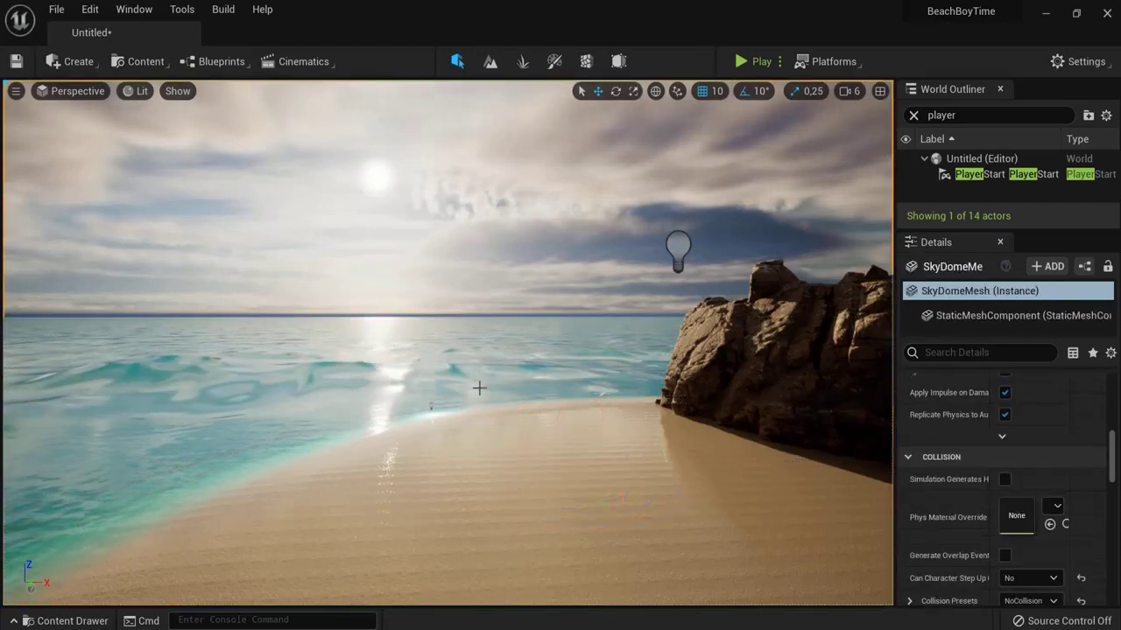
# Play-test the level by running the character across the sand and past the cliffs, then jumping near the shoreline.
pyautogui.click(759, 61)
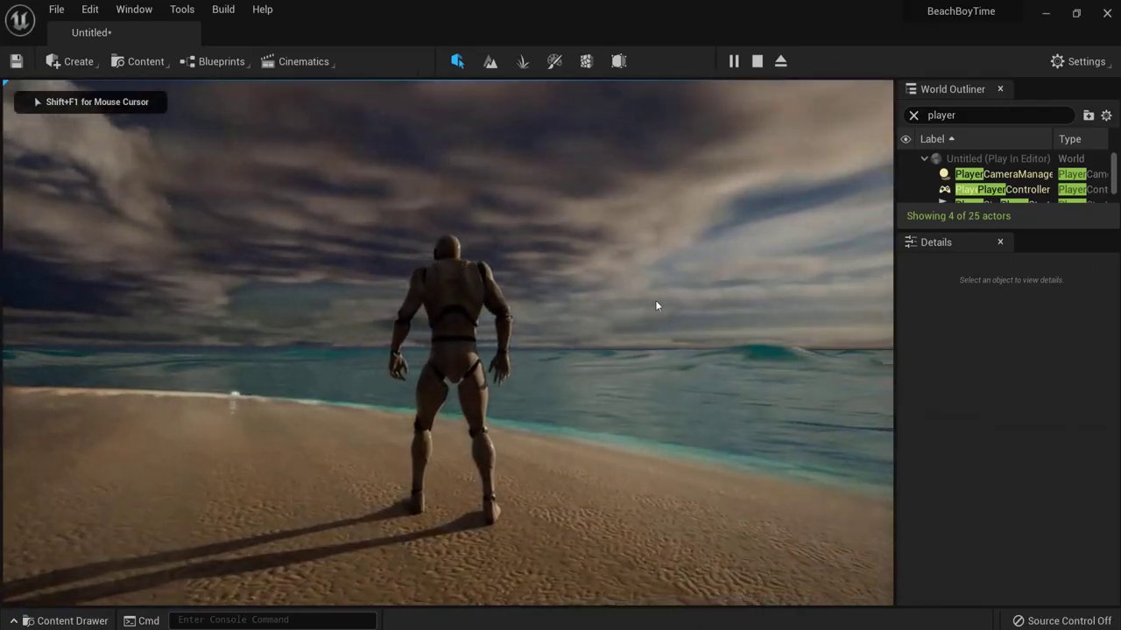
pyautogui.press('w')
pyautogui.press('w')
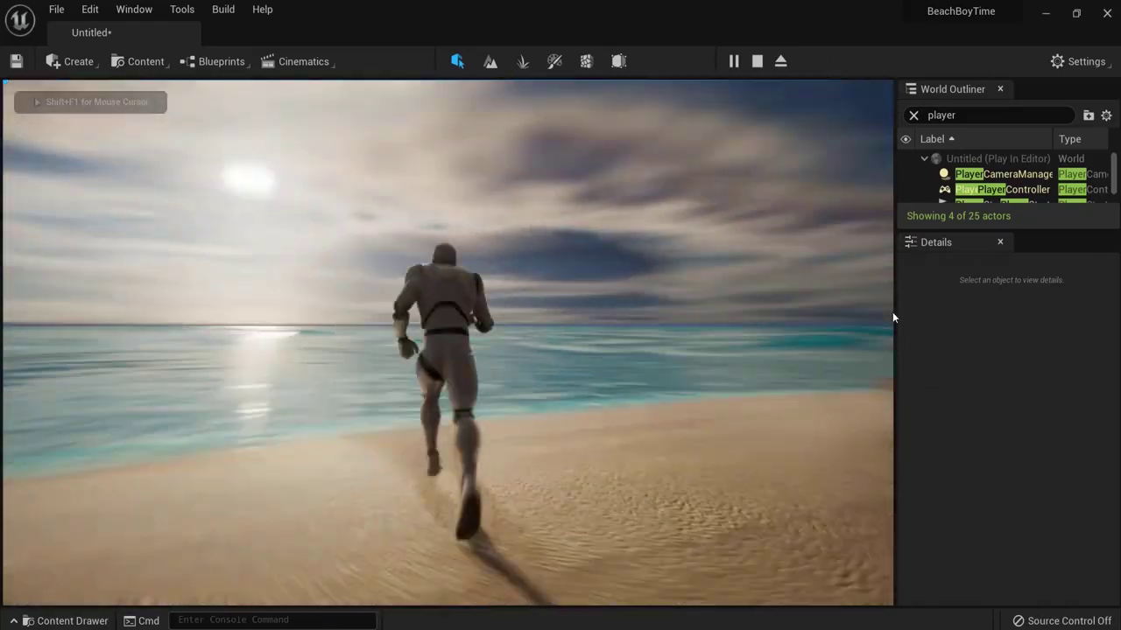
pyautogui.press('w')
pyautogui.press('w')
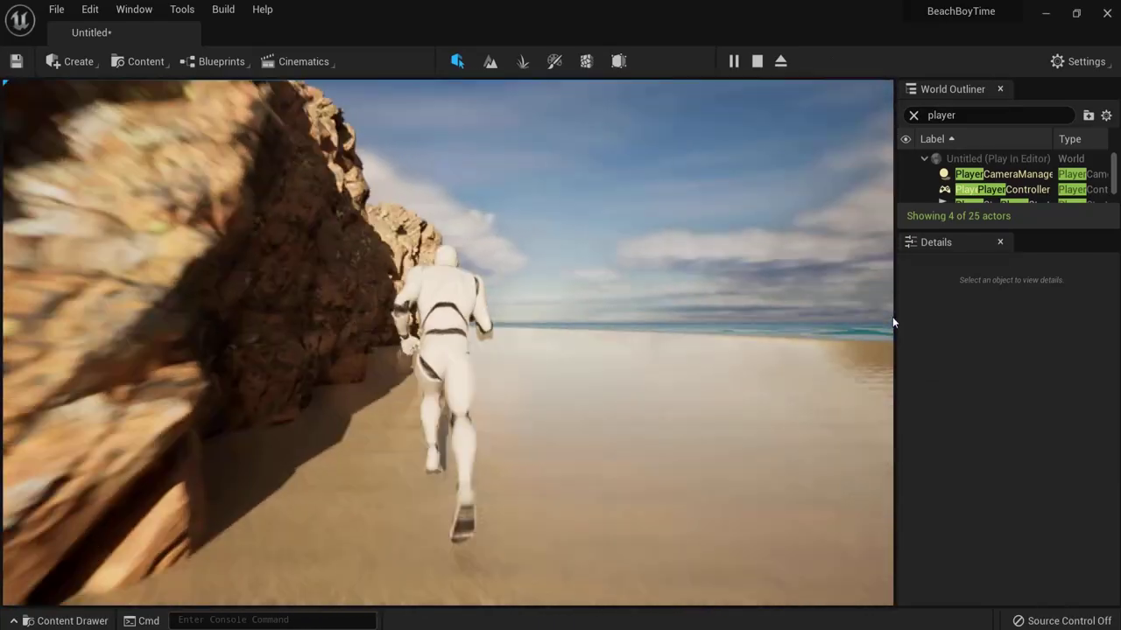
pyautogui.press('w')
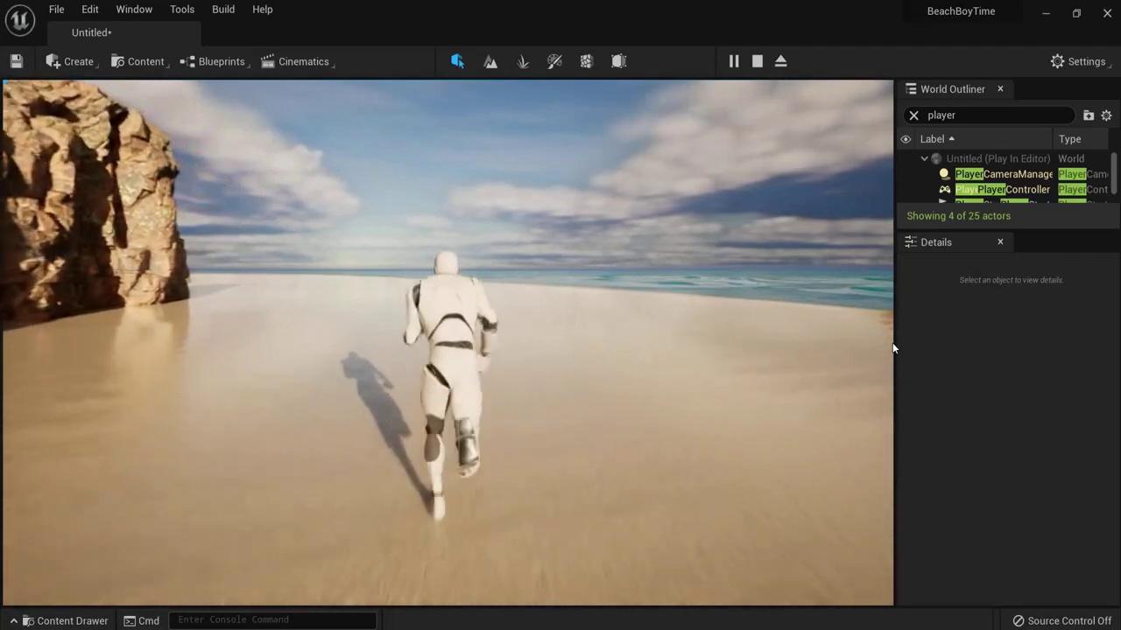
pyautogui.press('w')
pyautogui.press('space')
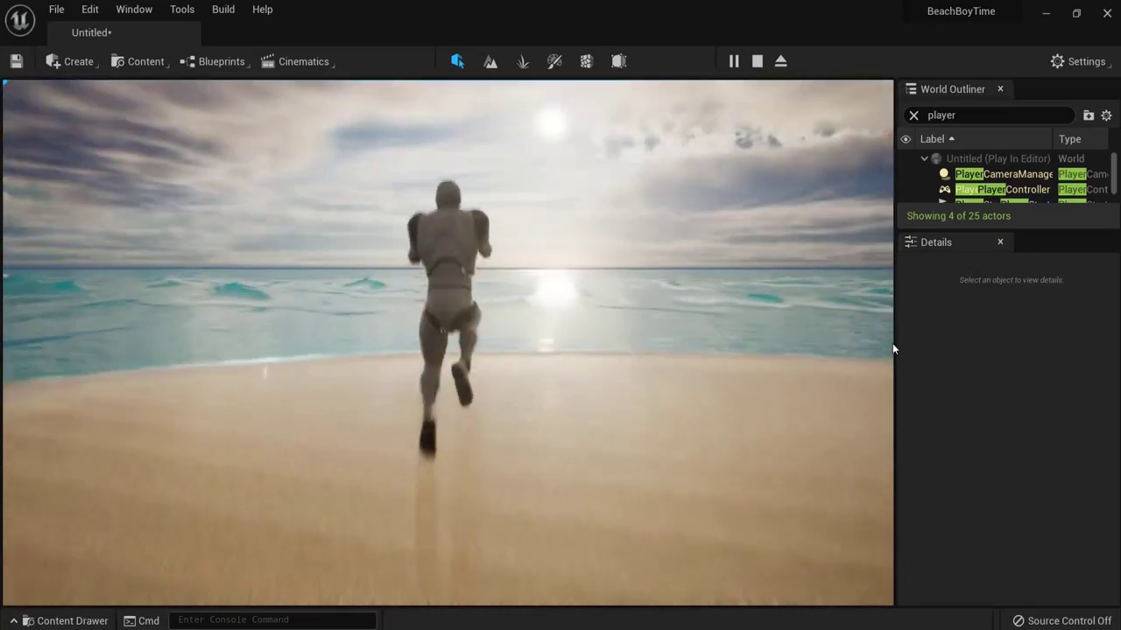